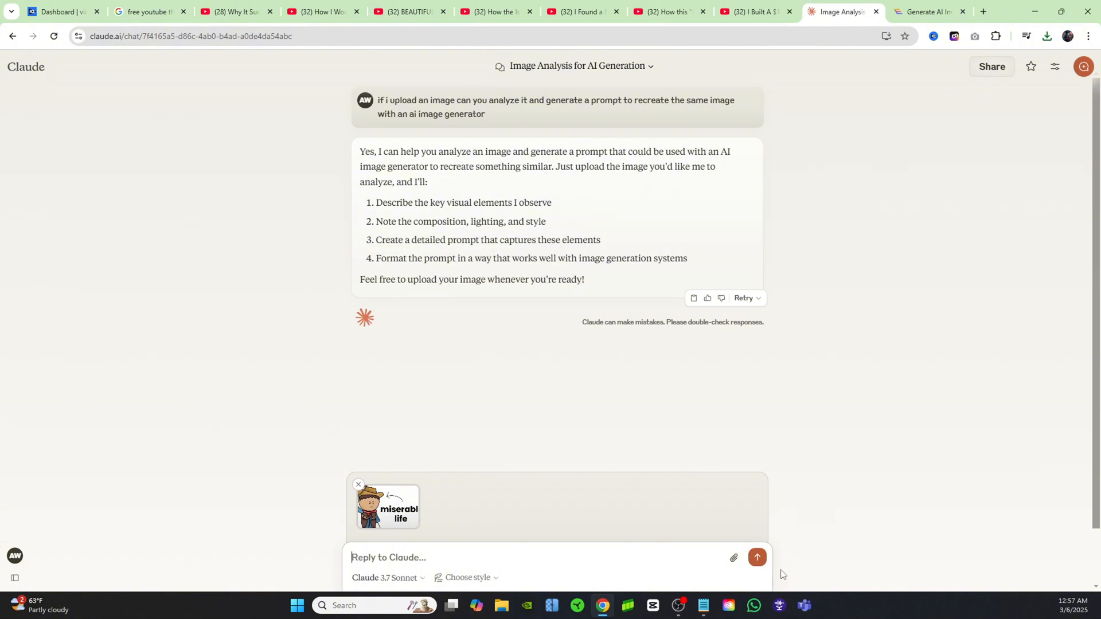
# - Send the attached "miserable life" cowboy thumbnail to Claude and copy the image generation prompt from its reply
pyautogui.press('Return')
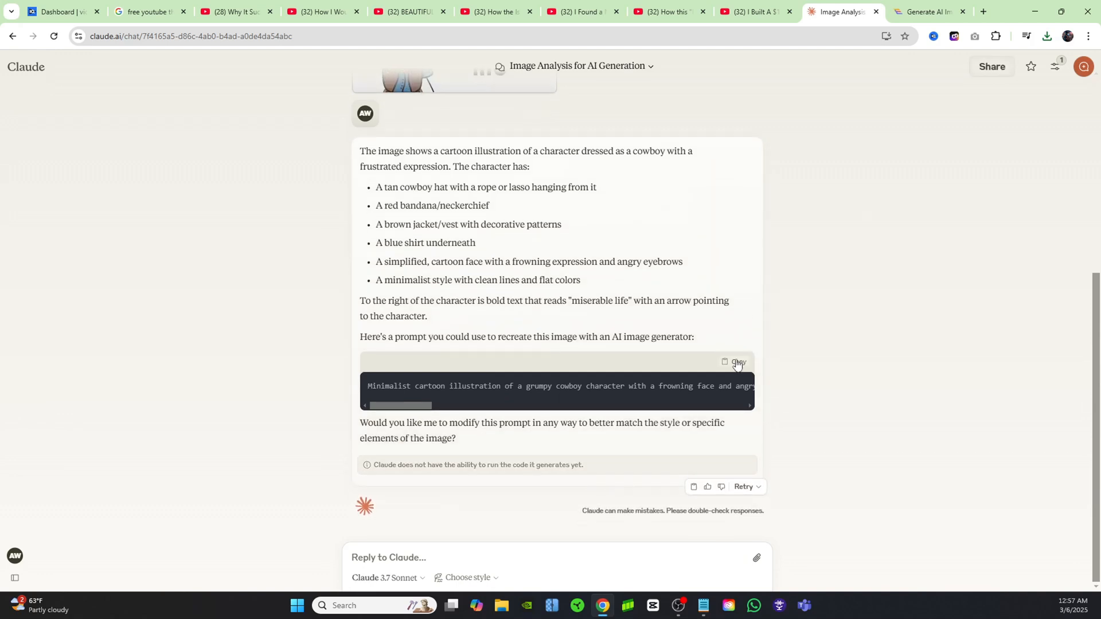
pyautogui.click(737, 363)
pyautogui.scroll(5, 826, 269)
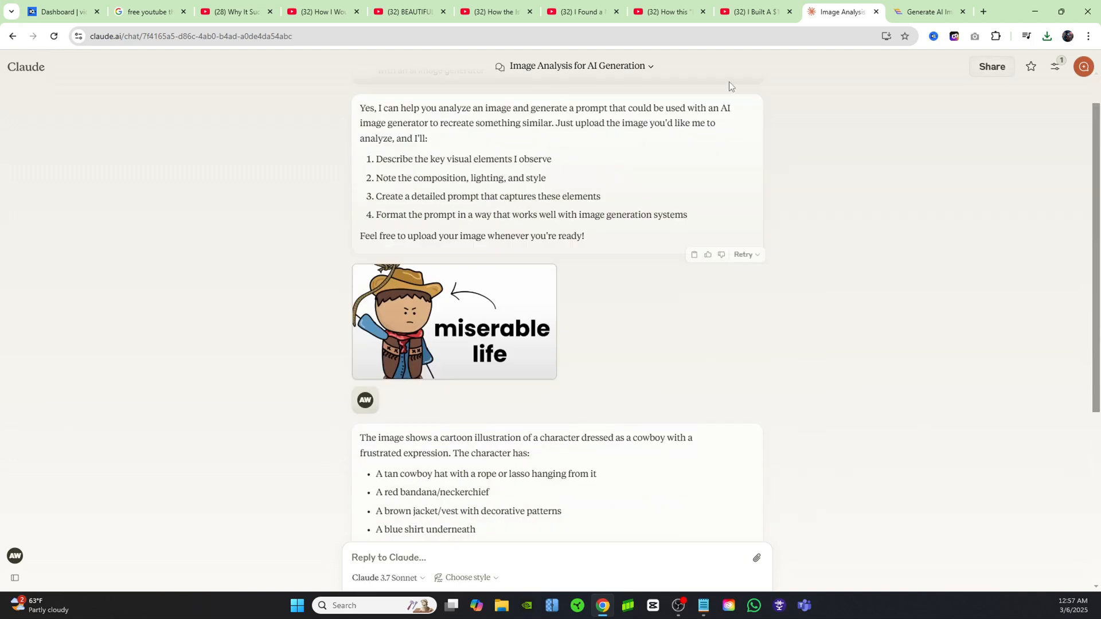
# - Switch to AIEASE, paste the copied cowboy prompt into the description, set the aspect ratio to 16:9 and generate the images
pyautogui.click(923, 10)
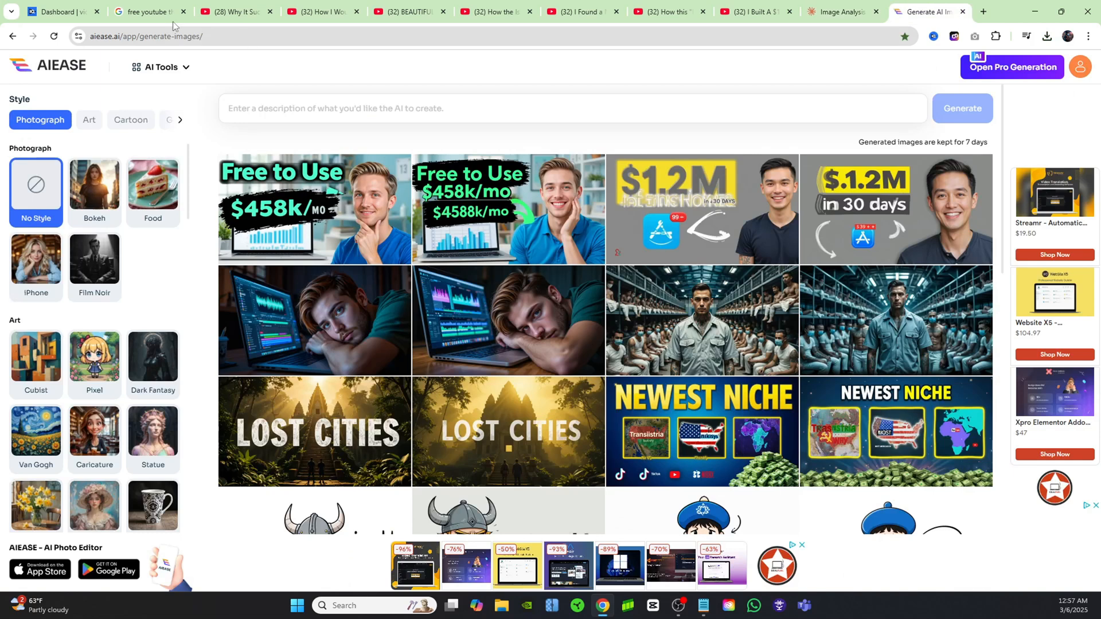
pyautogui.click(357, 116)
pyautogui.hotkey('ctrl', 'v')
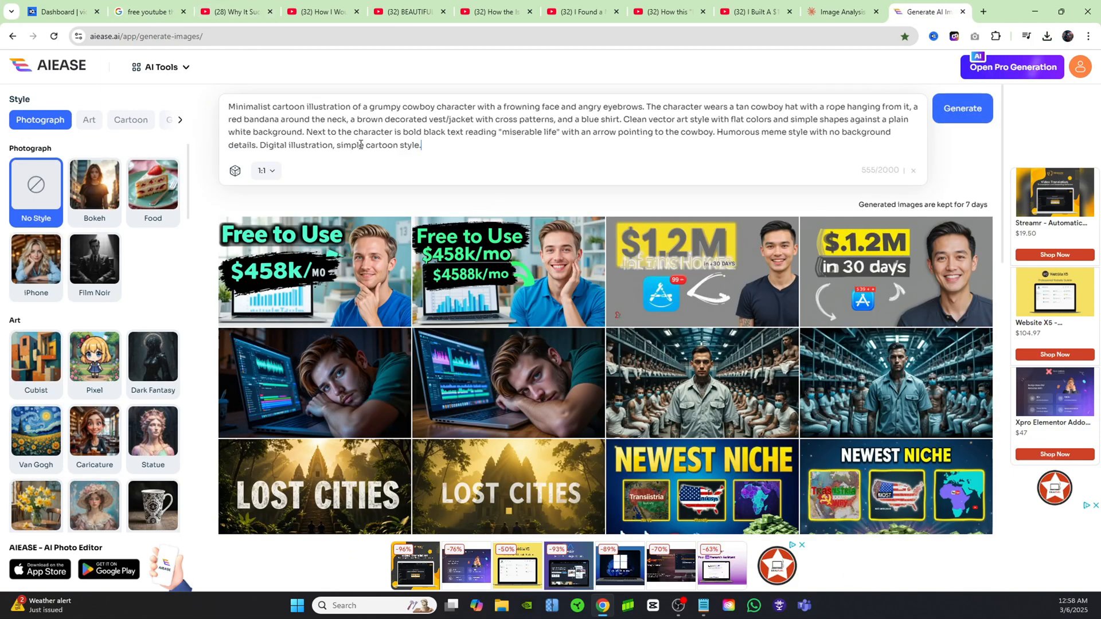
pyautogui.click(269, 171)
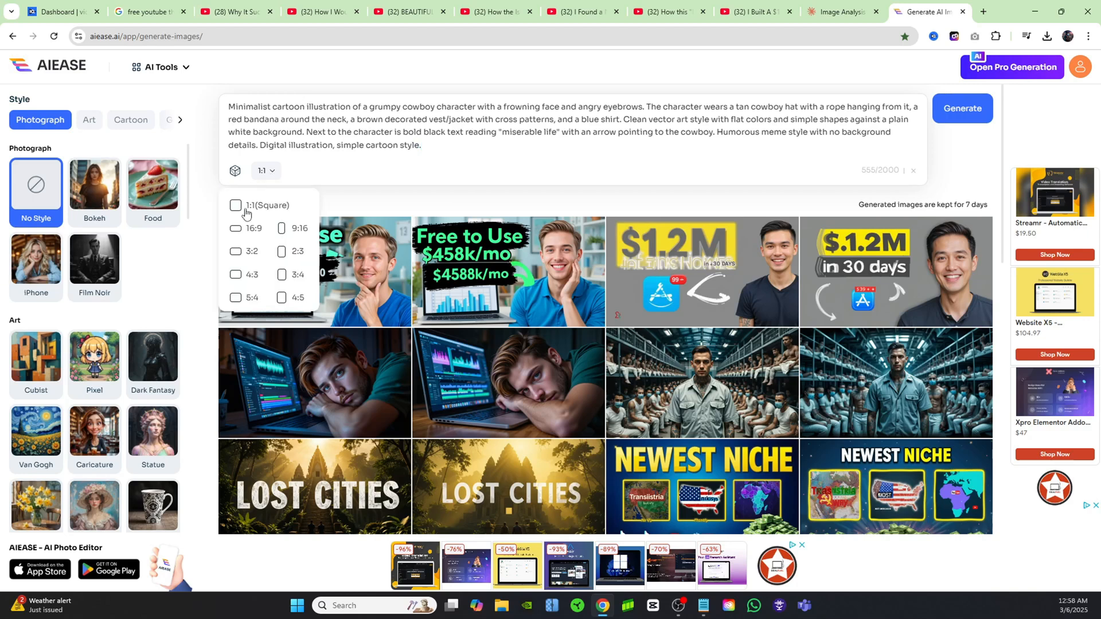
pyautogui.click(252, 229)
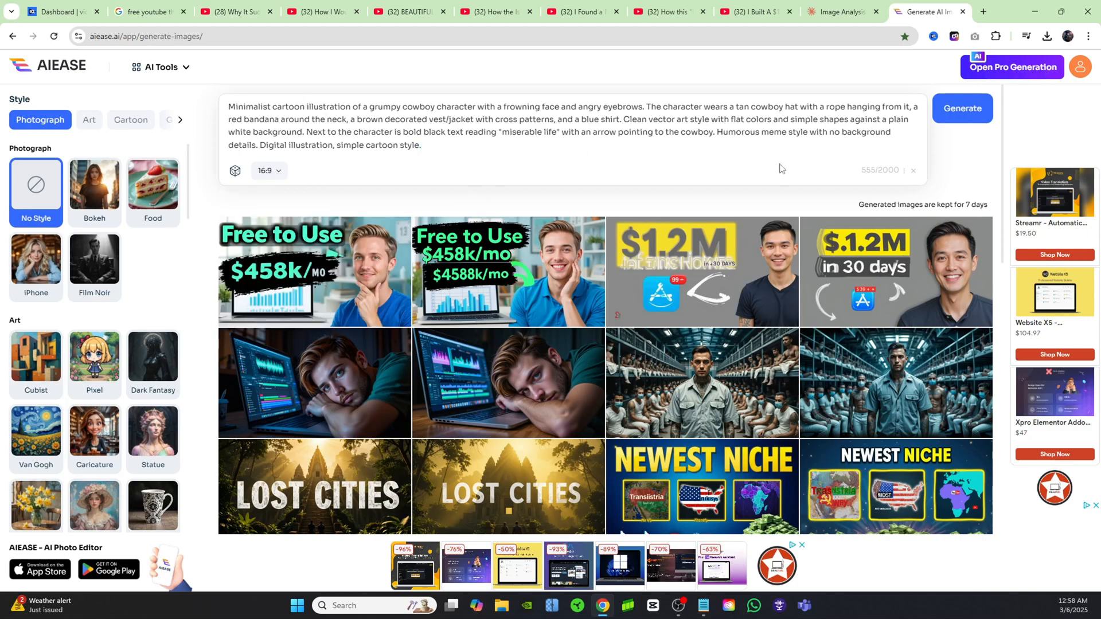
pyautogui.click(962, 109)
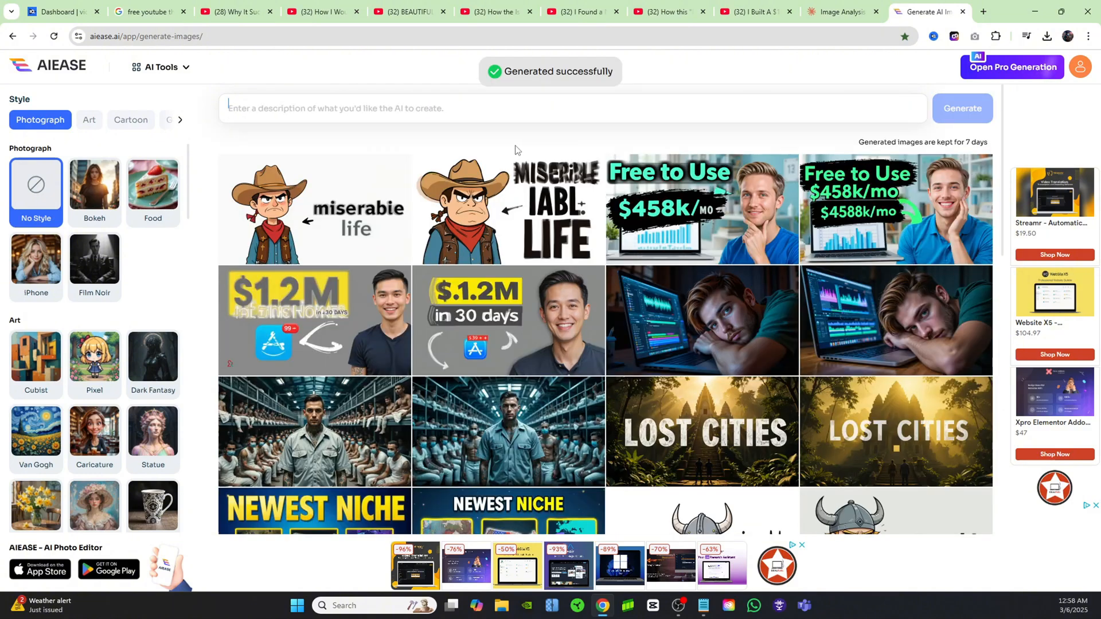
# - View the first generated cowboy image at full size, then close the preview
pyautogui.moveTo(514, 223)
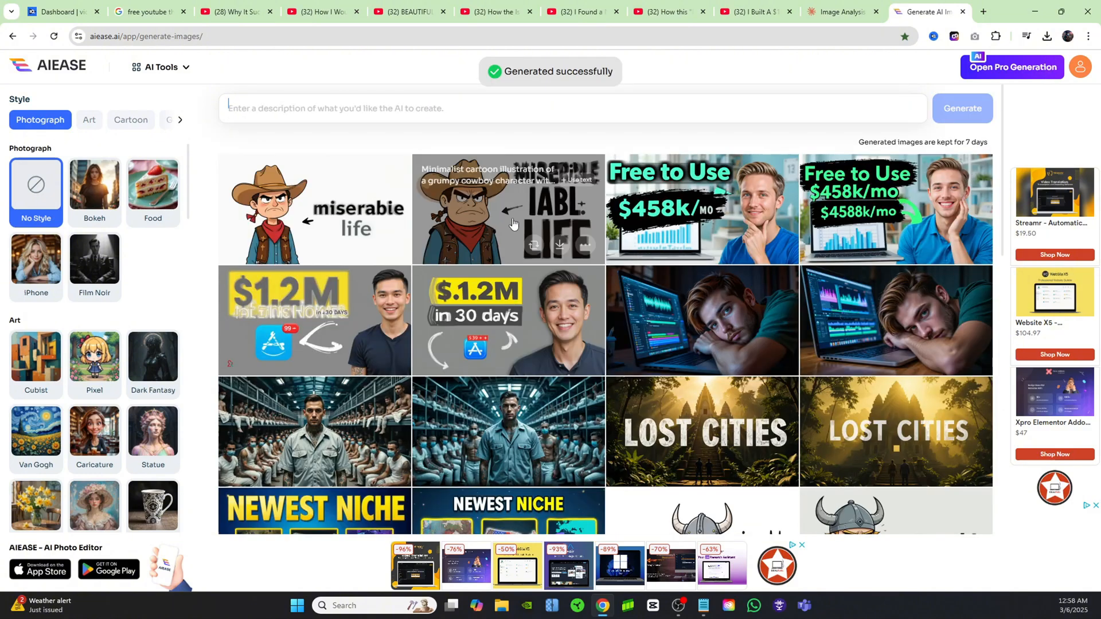
pyautogui.click(341, 208)
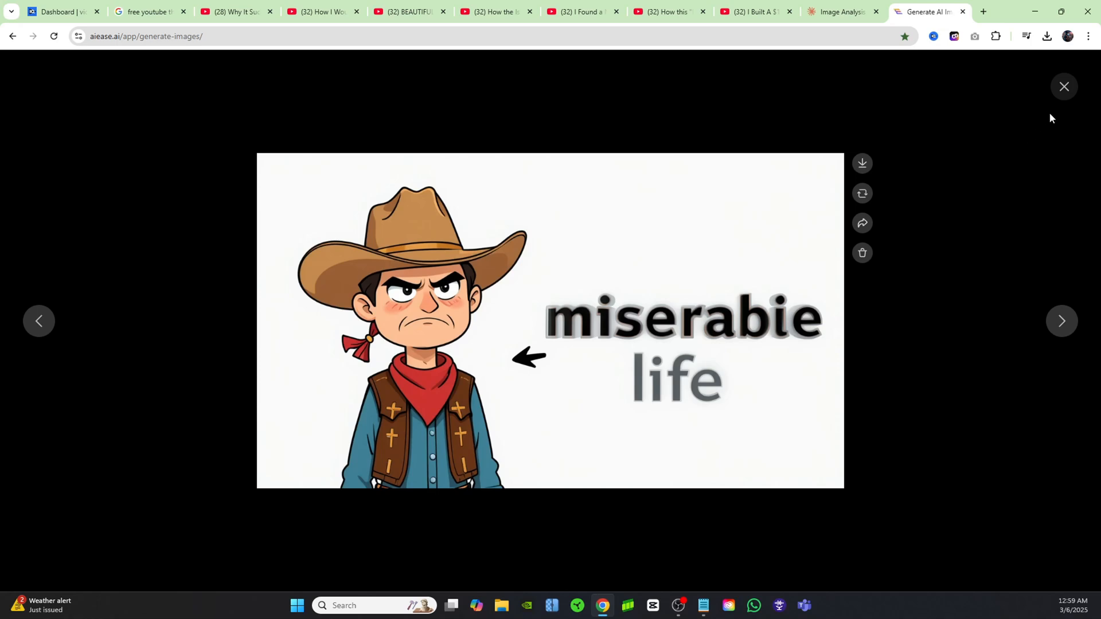
pyautogui.click(1064, 89)
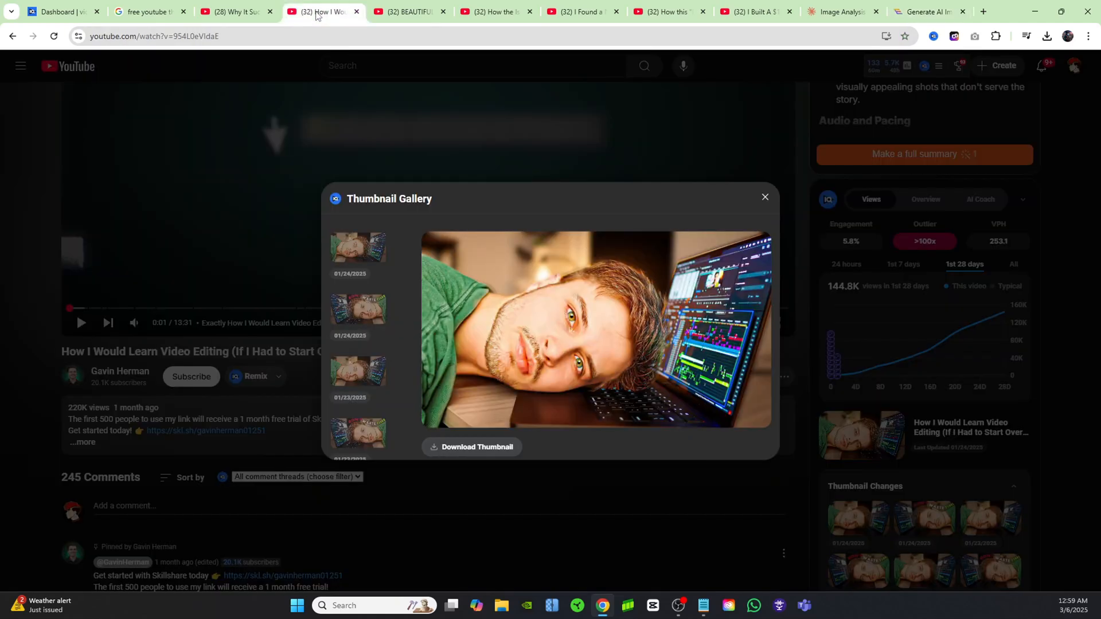
# - Look through the thumbnail galleries in the open YouTube video tabs, ending with "I Built A $10,000 Website with AI in 1 day"
pyautogui.click(321, 13)
pyautogui.click(405, 9)
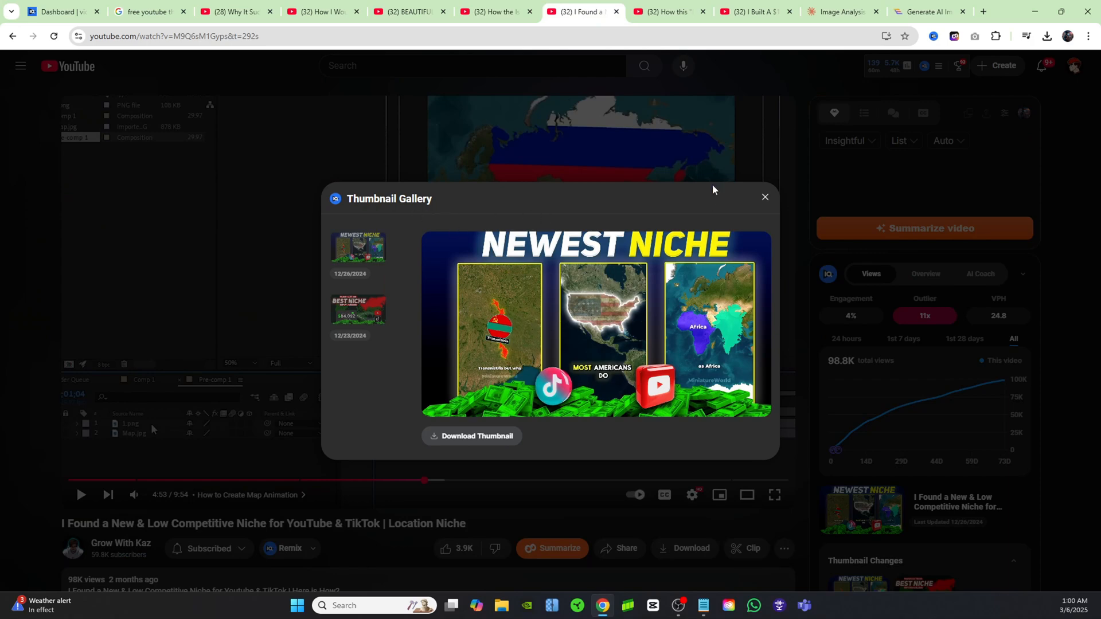
pyautogui.click(667, 16)
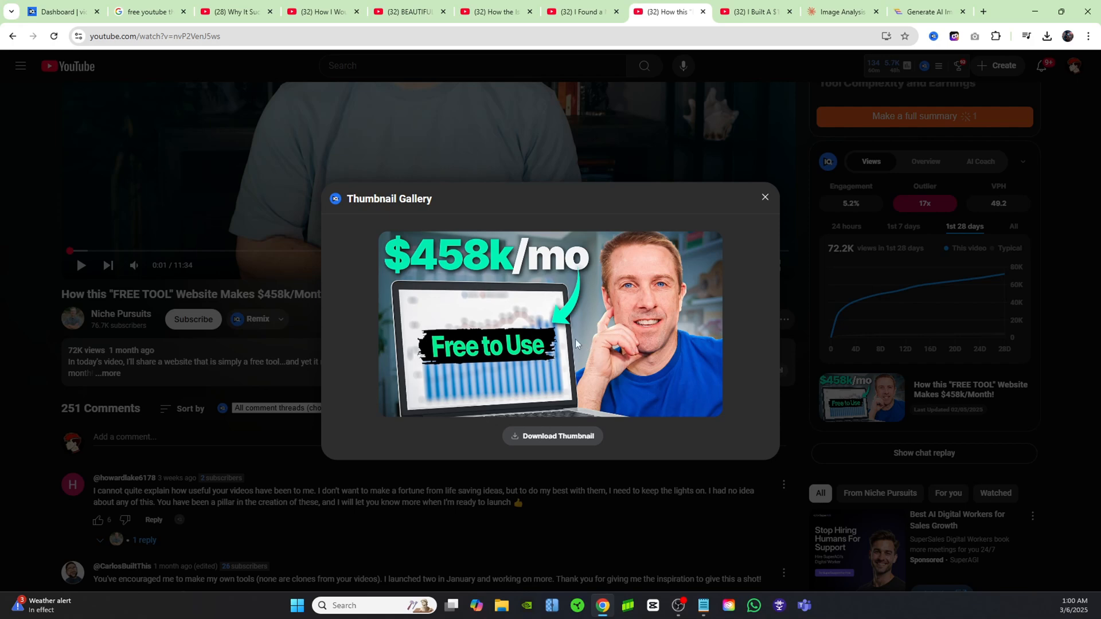
pyautogui.click(760, 14)
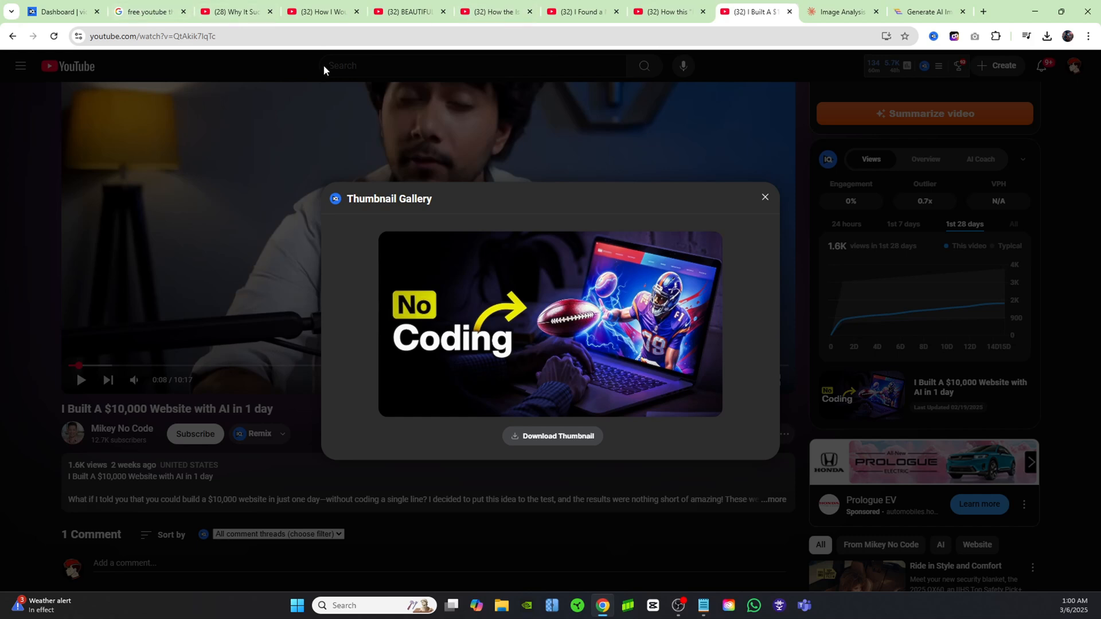
# - Examine the Free plan on vidIQ's plans page, then return to the vidIQ dashboard
pyautogui.click(80, 7)
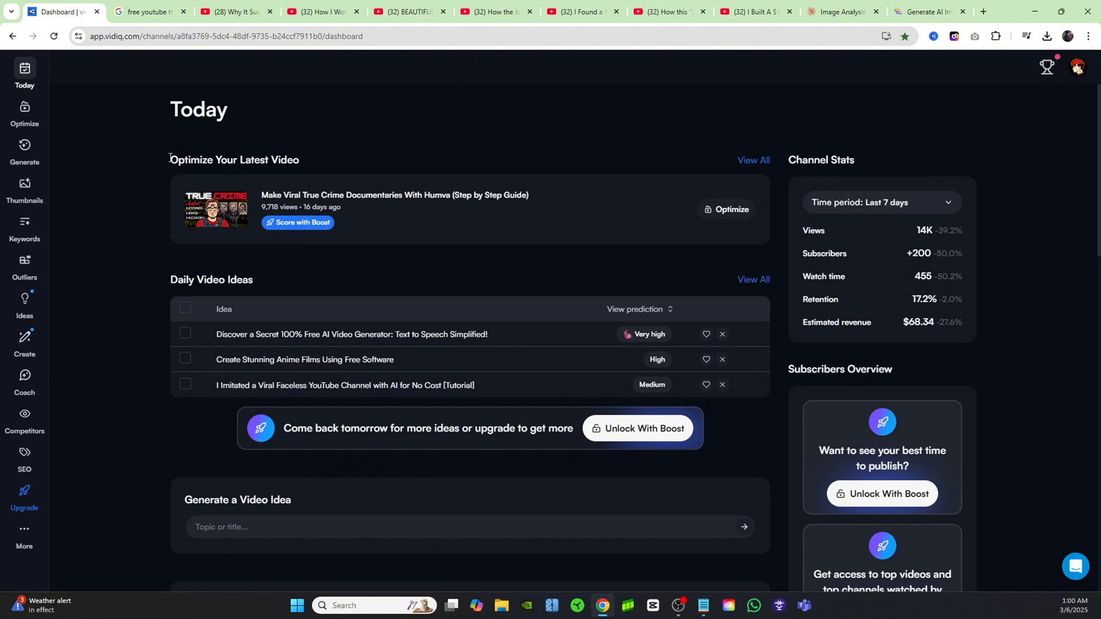
pyautogui.click(265, 222)
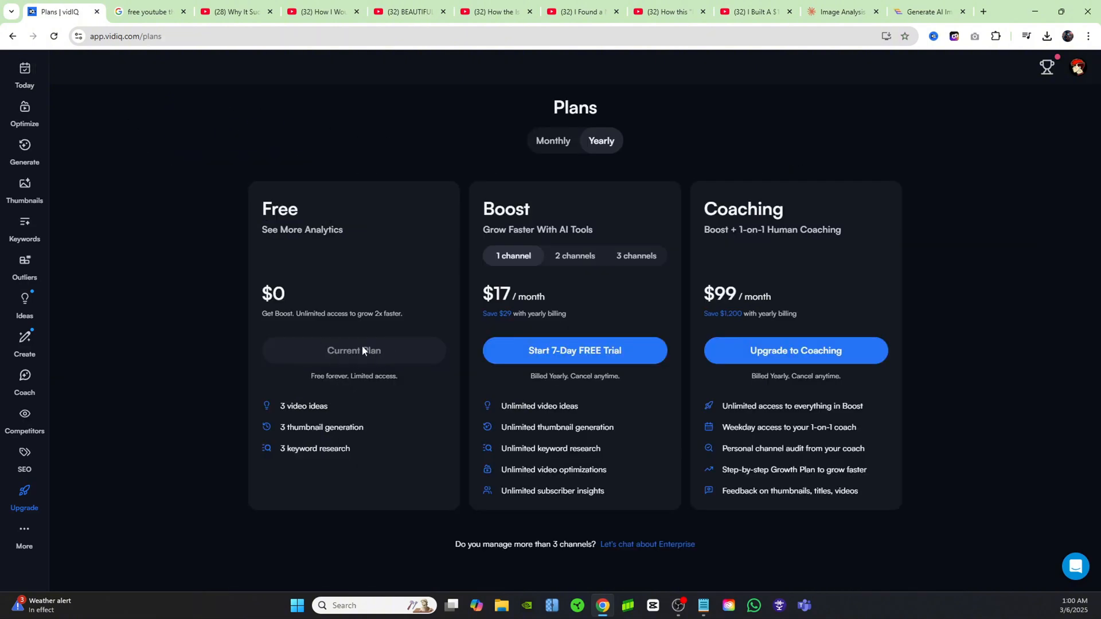
pyautogui.moveTo(257, 203); pyautogui.dragTo(307, 213)
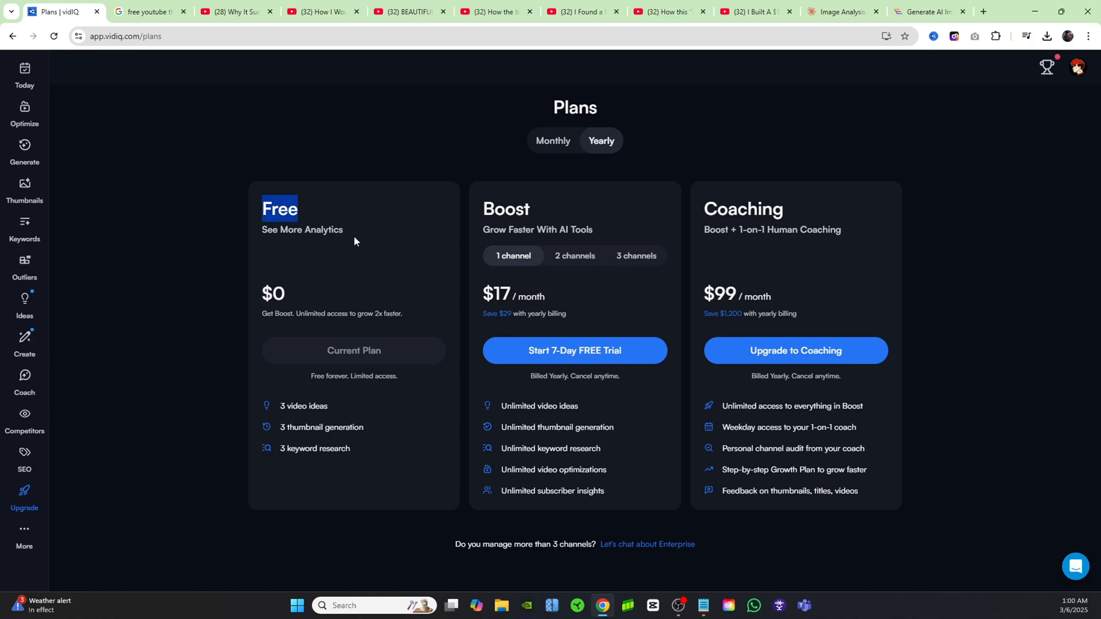
pyautogui.click(357, 258)
pyautogui.hotkey('alt', 'Left')
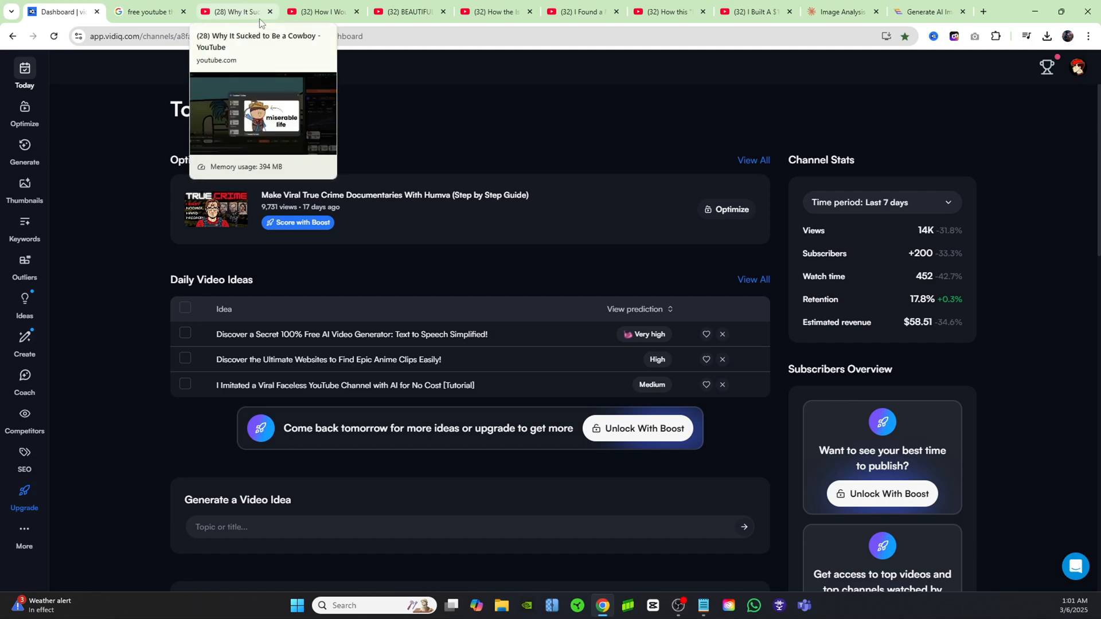
# - Examine the vidIQ statistics and thumbnail gallery of the YouTube video "How I Would Learn Video Editing"
pyautogui.click(321, 12)
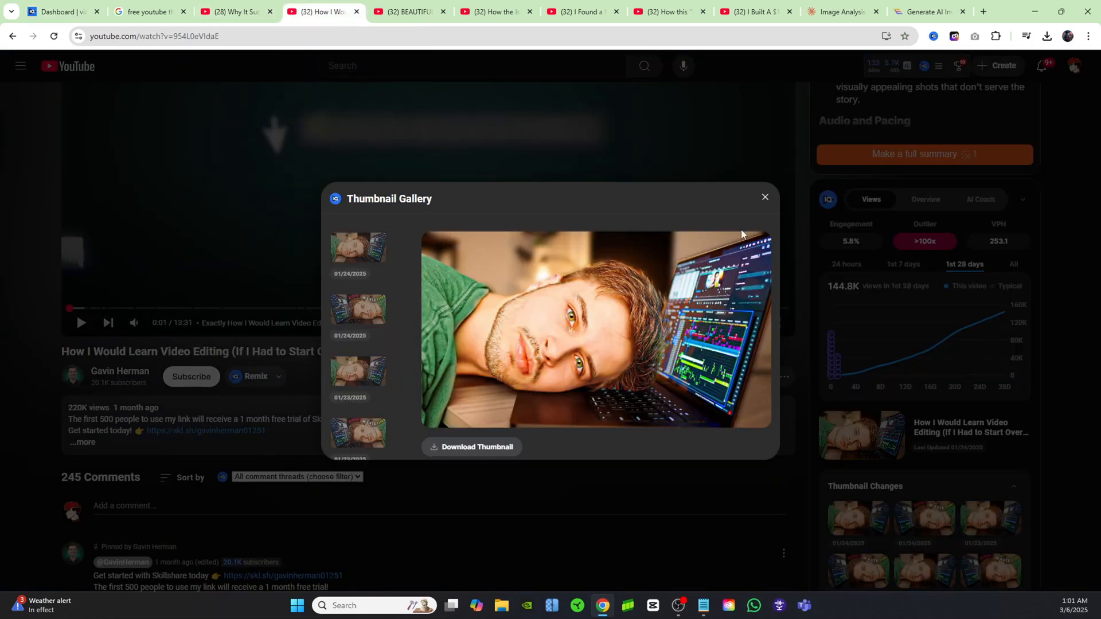
pyautogui.click(765, 197)
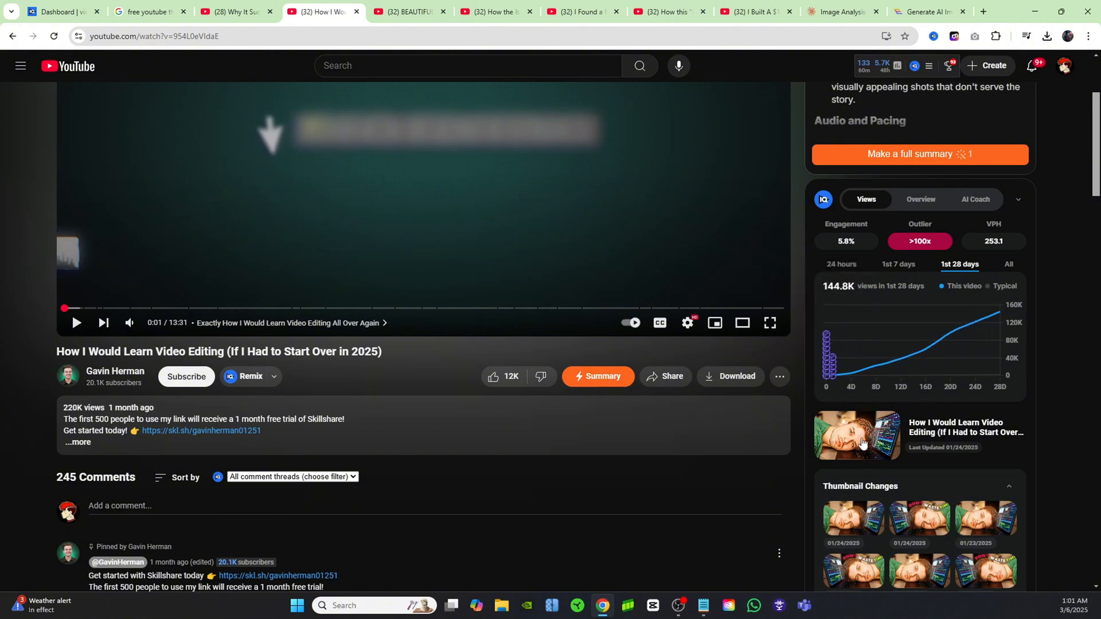
pyautogui.scroll(-1, 885, 454)
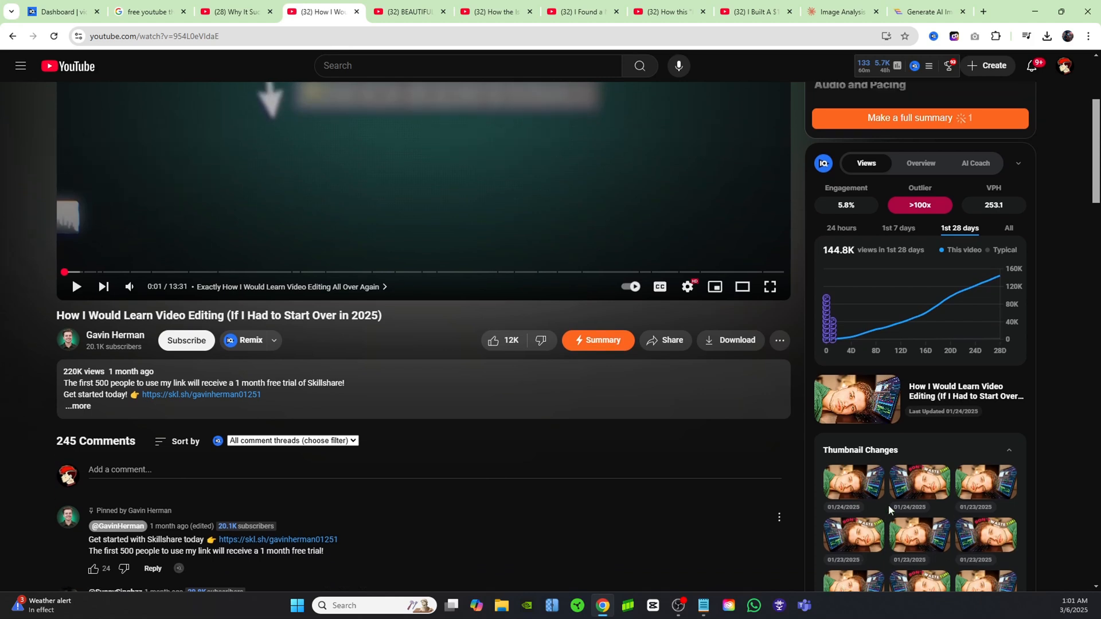
pyautogui.scroll(2, 865, 506)
pyautogui.click(865, 504)
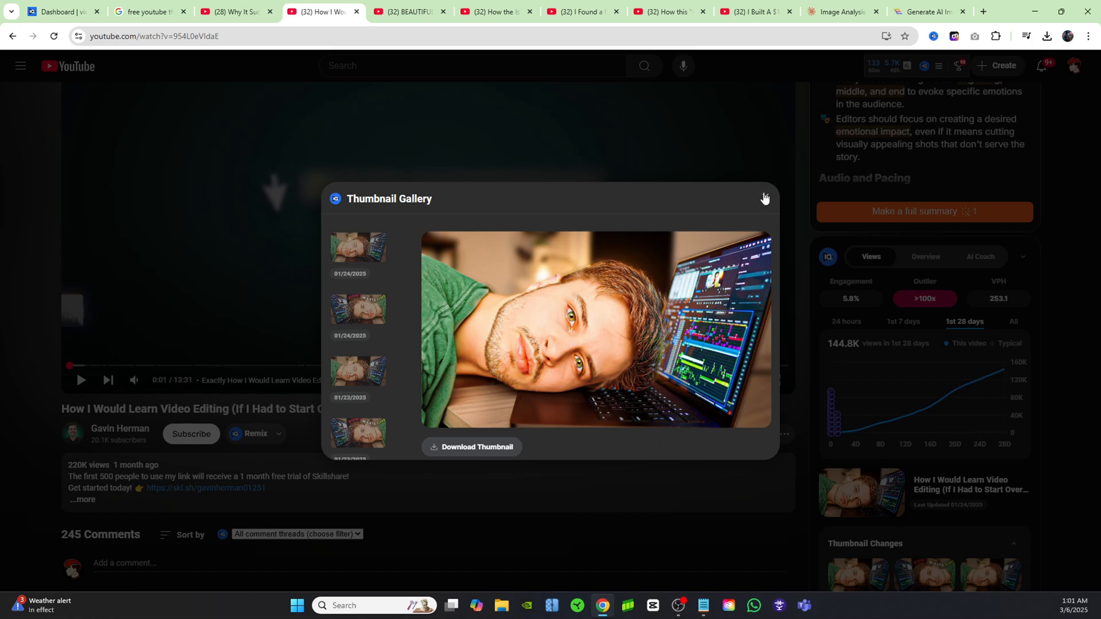
pyautogui.click(765, 198)
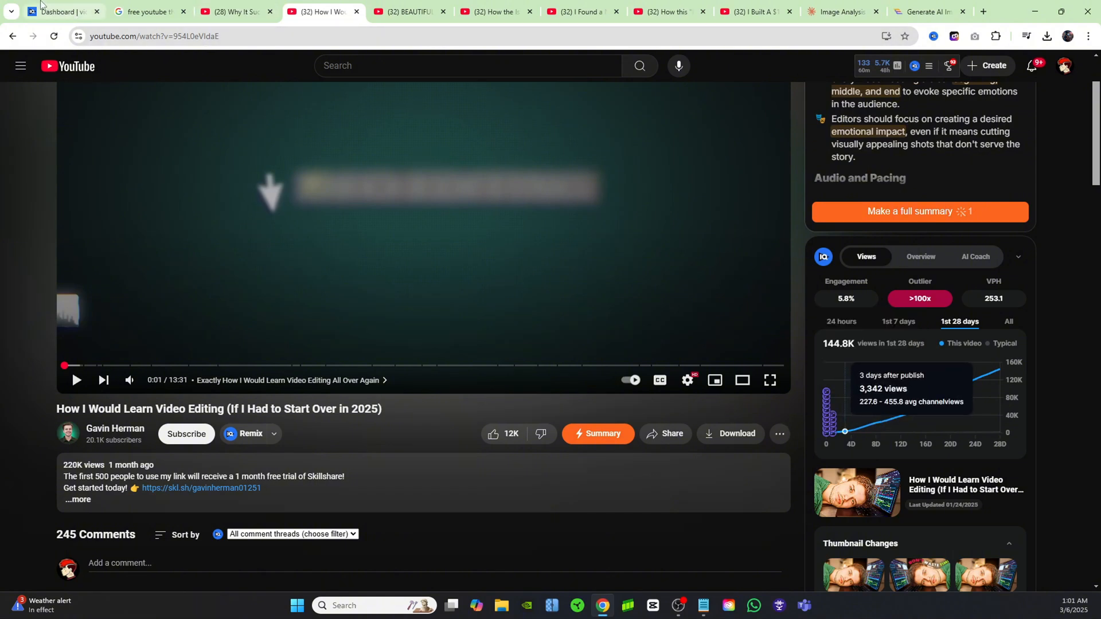
# - Open youtubethumbnaildownloader.com from the Google results for free YouTube thumbnail downloaders, then return to the vidIQ dashboard
pyautogui.click(64, 10)
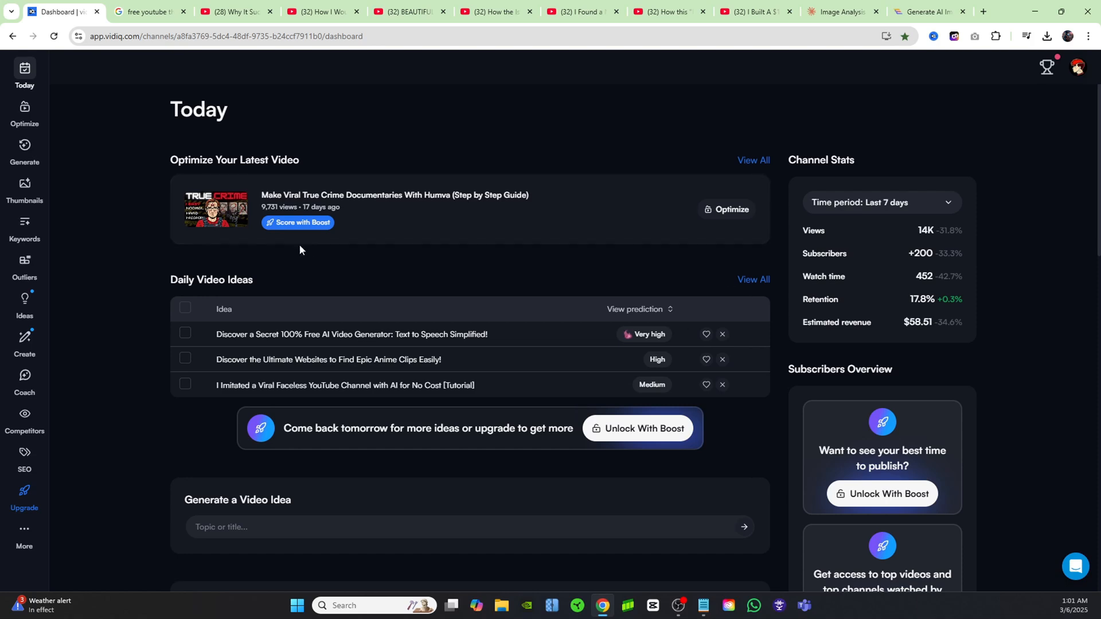
pyautogui.click(148, 12)
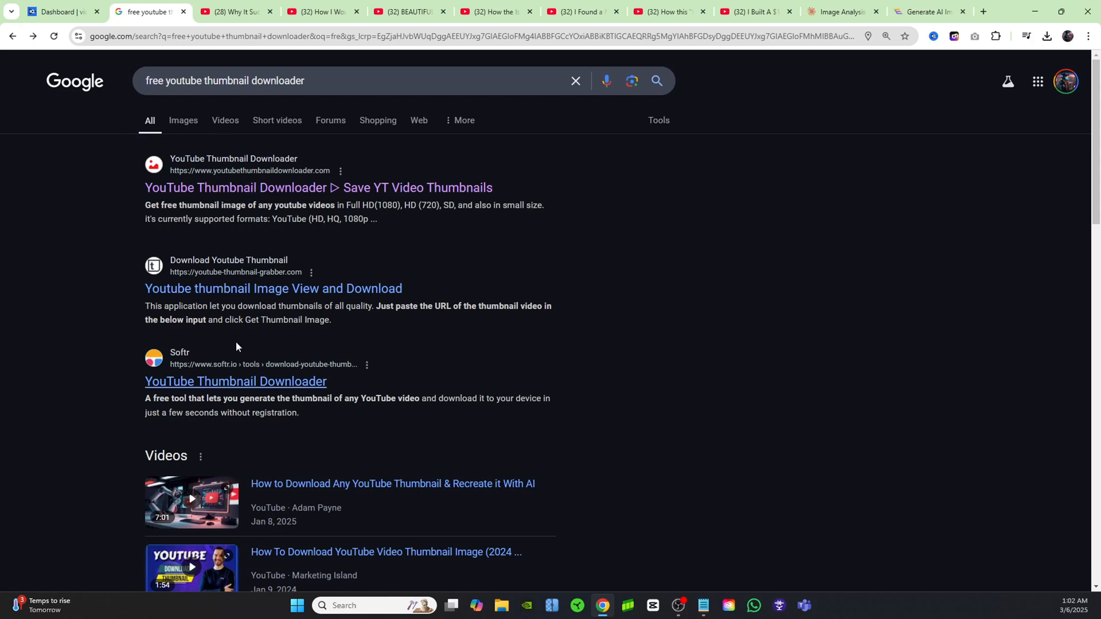
pyautogui.click(248, 190)
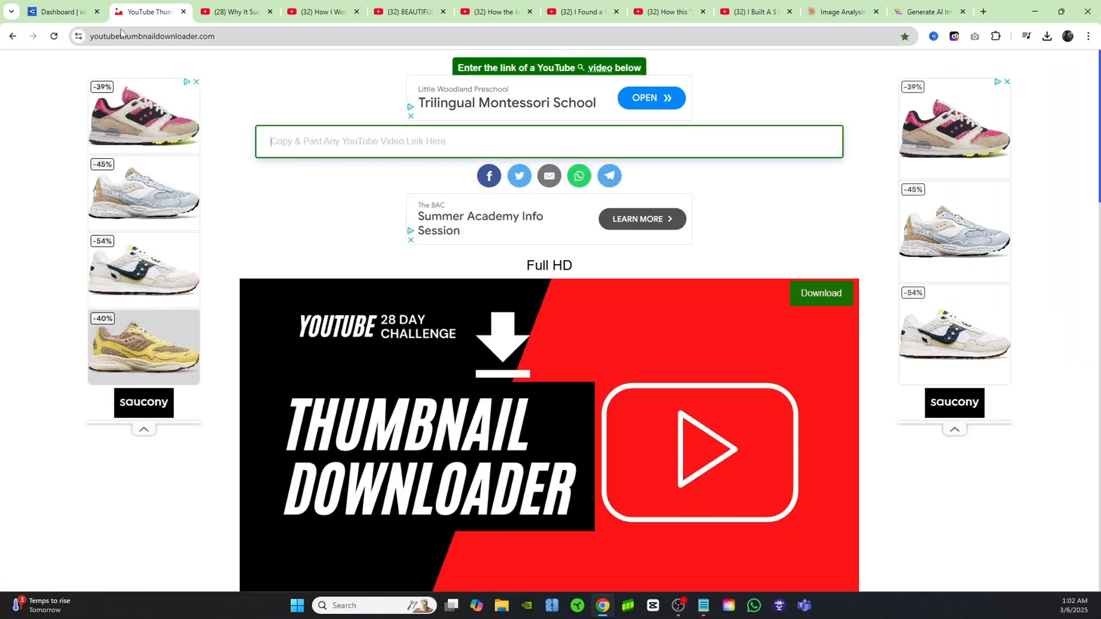
pyautogui.click(68, 13)
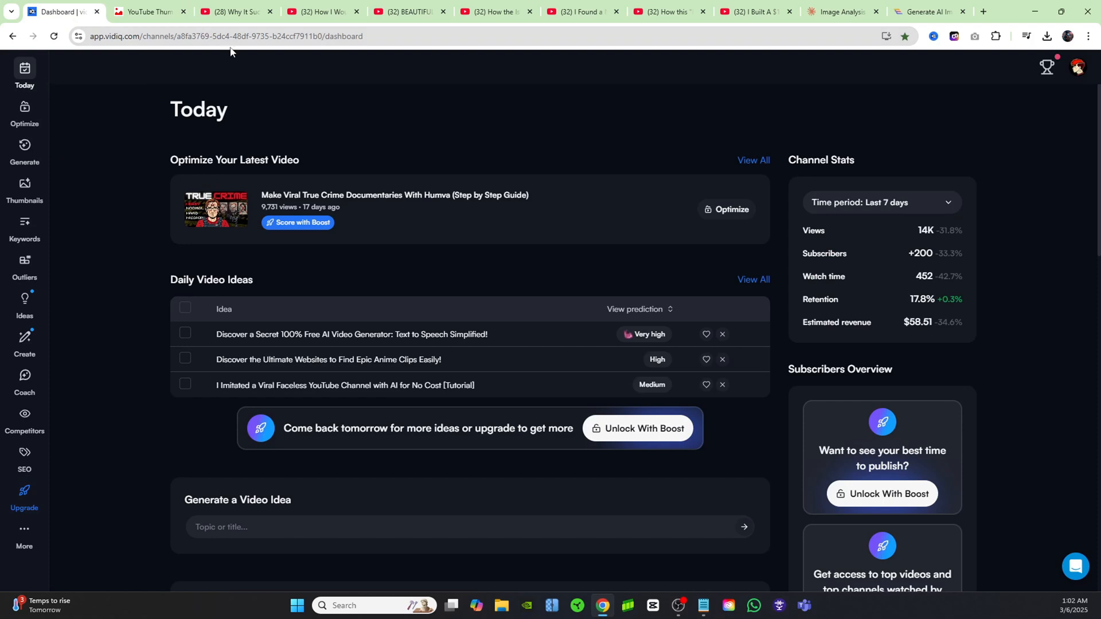
# - Return to the Claude chat and review the saved Claude Thumbnail Prompt text in Notepad, then minimize the note
pyautogui.click(837, 13)
pyautogui.scroll(-4, 643, 357)
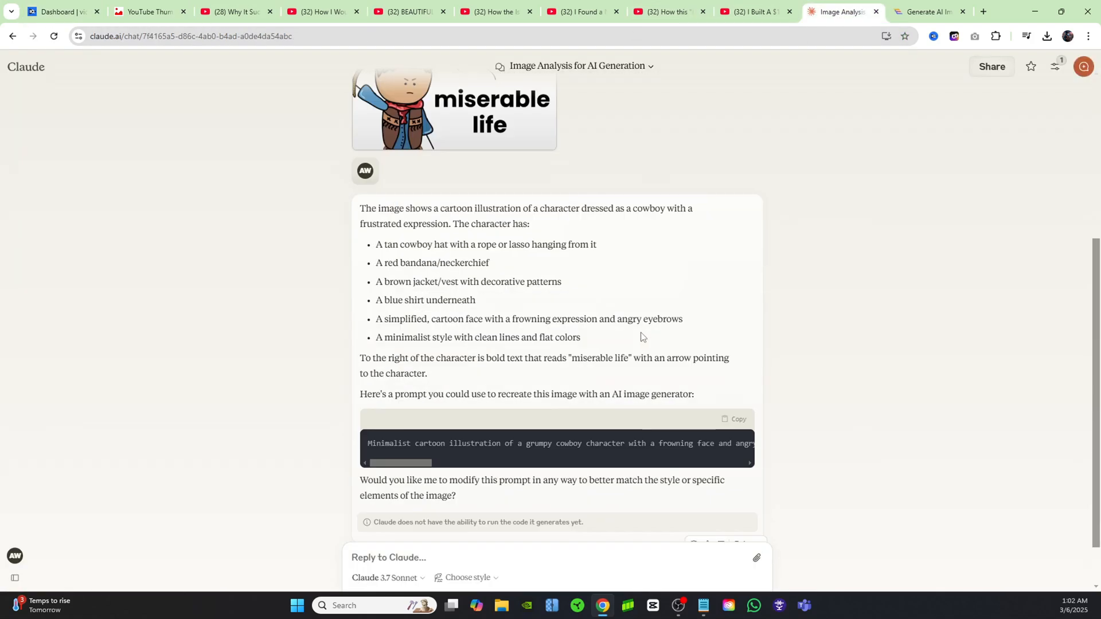
pyautogui.click(703, 605)
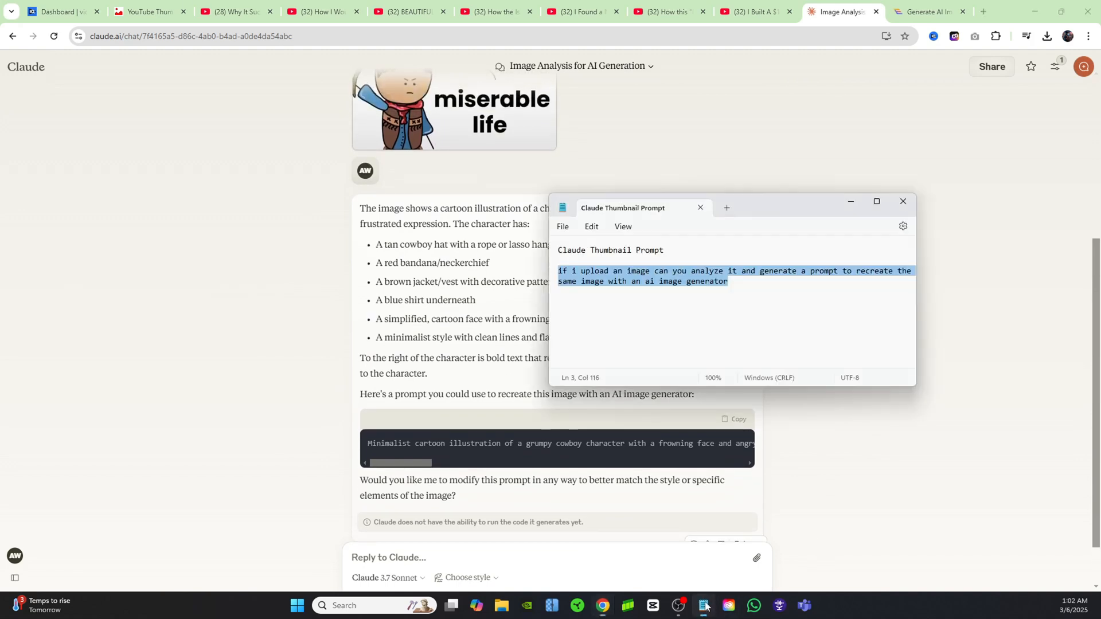
pyautogui.click(599, 282)
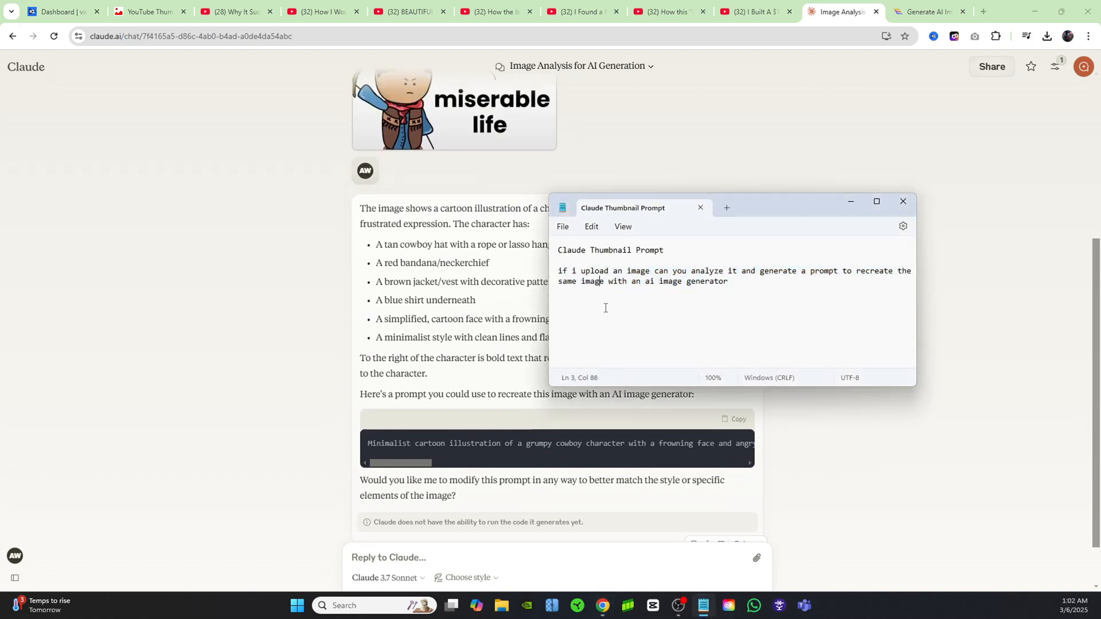
pyautogui.click(581, 282)
pyautogui.moveTo(722, 285); pyautogui.dragTo(560, 276)
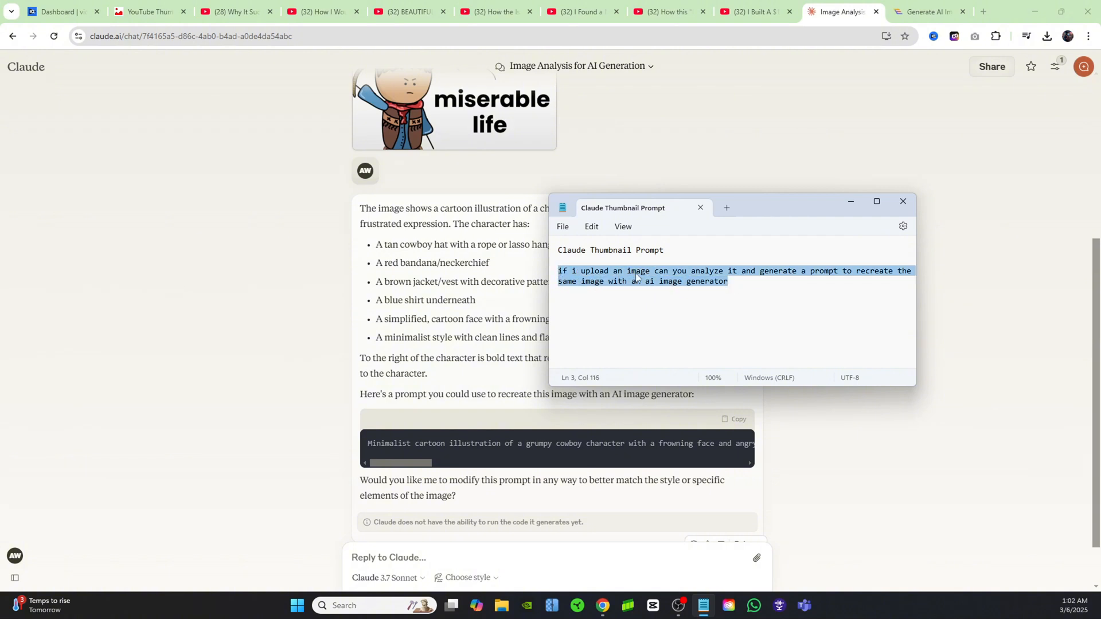
pyautogui.click(736, 281)
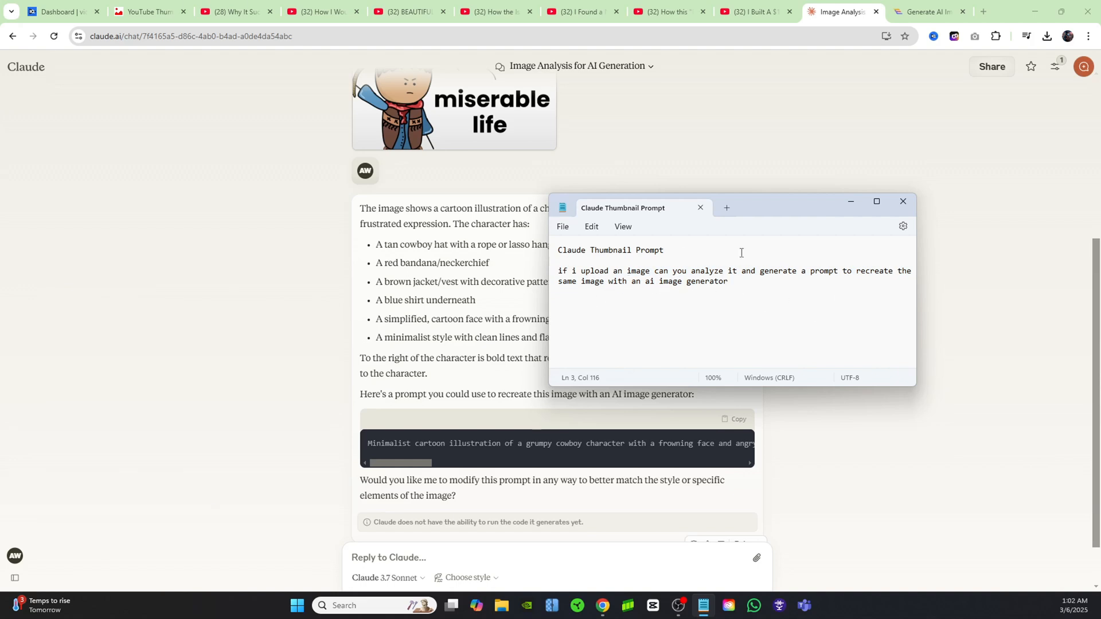
pyautogui.click(847, 203)
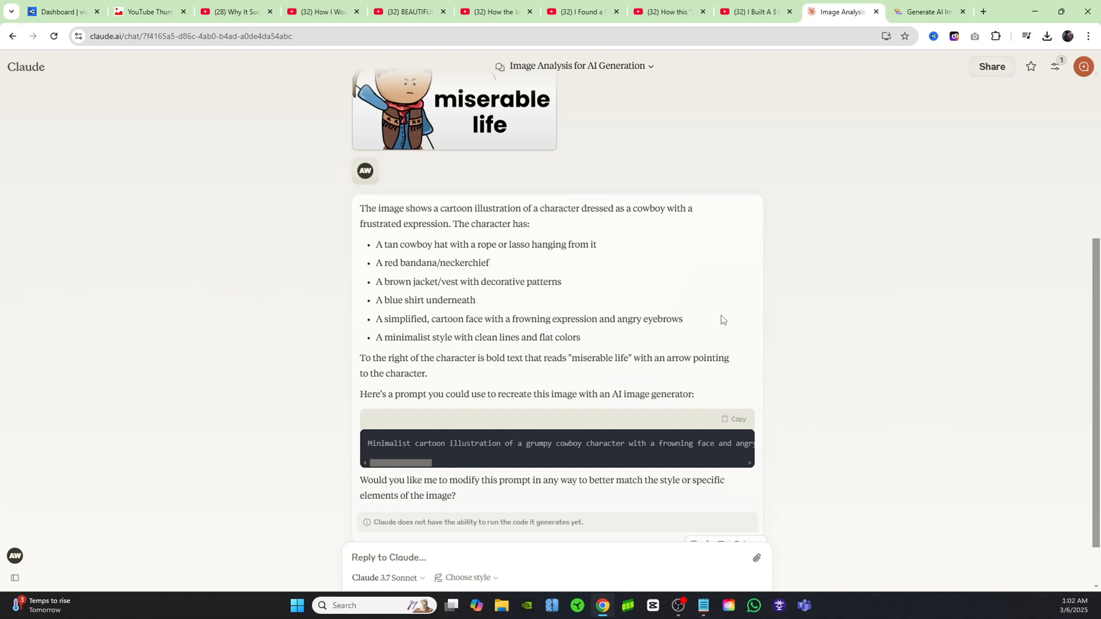
# - Look over Claude's reply with the cowboy image prompt, then switch back to the AIEASE image generator
pyautogui.scroll(-1, 516, 230)
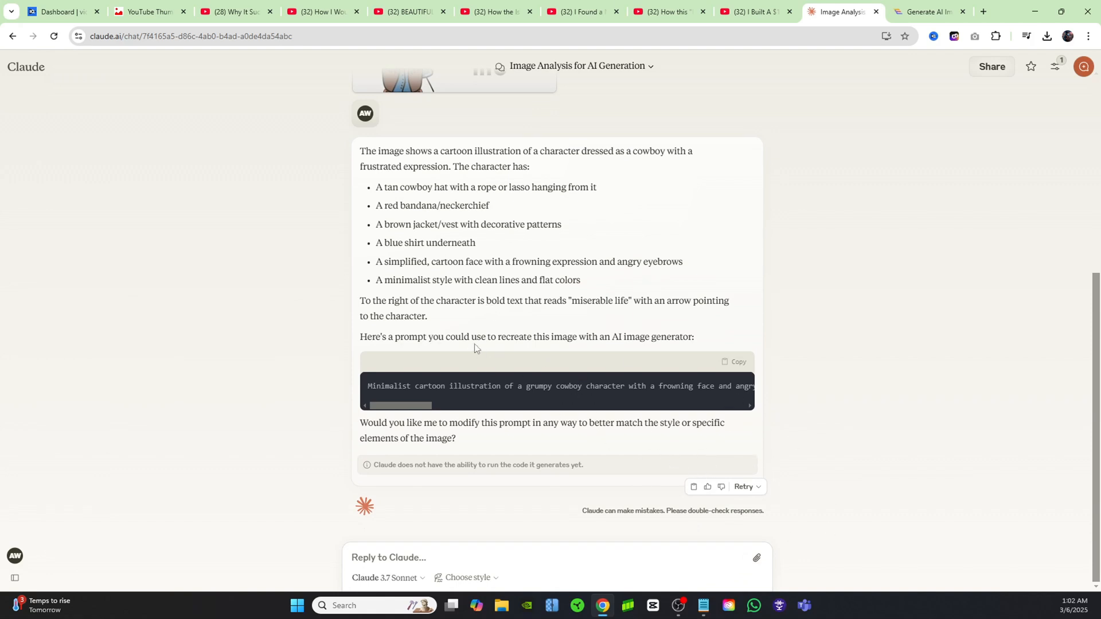
pyautogui.scroll(1, 475, 348)
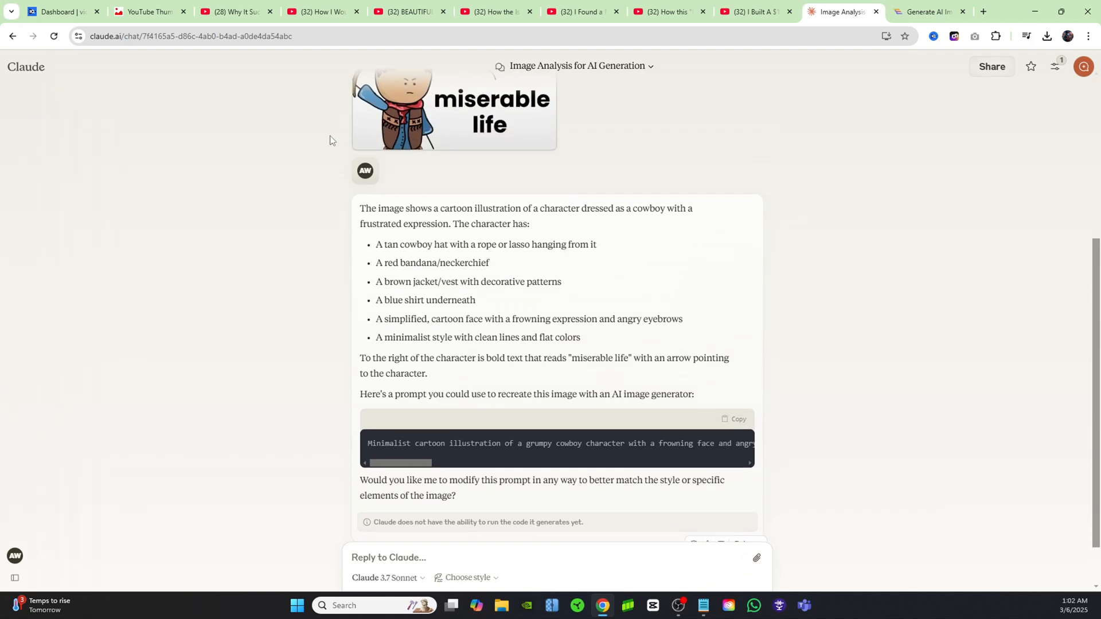
pyautogui.click(917, 11)
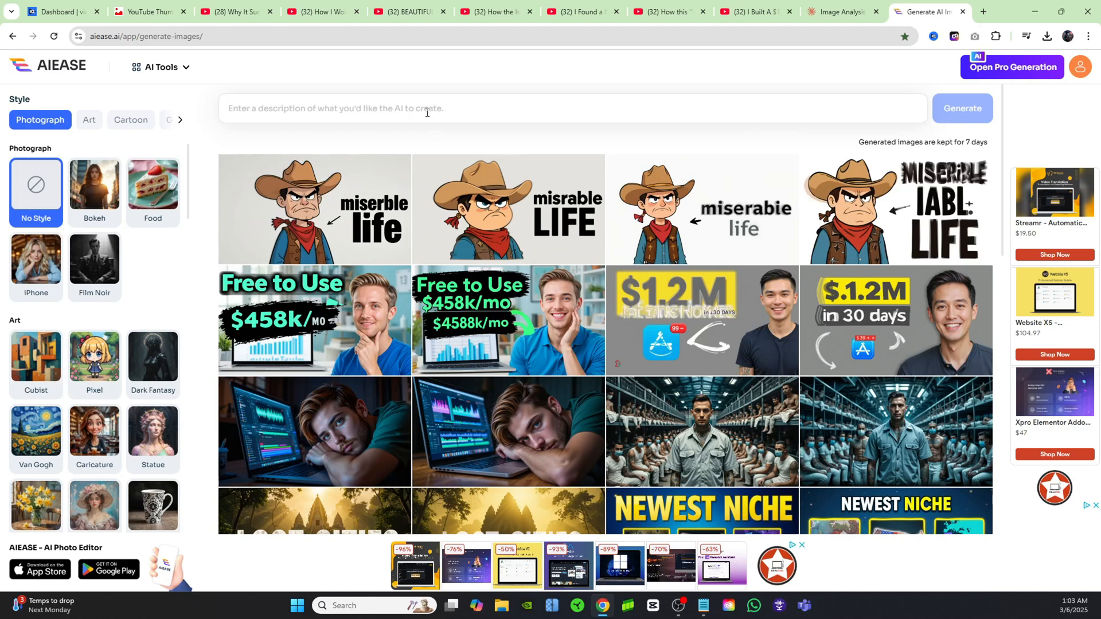
# - Open the thumbnail gallery of the YouTube video "How I Would Learn Video Editing" and download its current thumbnail
pyautogui.click(236, 11)
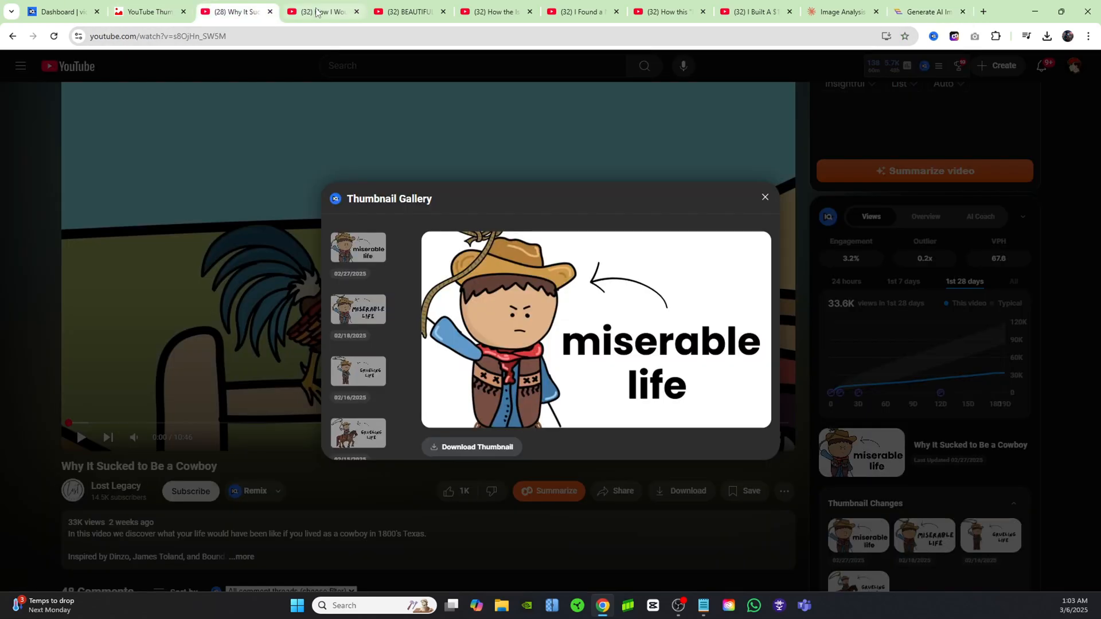
pyautogui.click(319, 11)
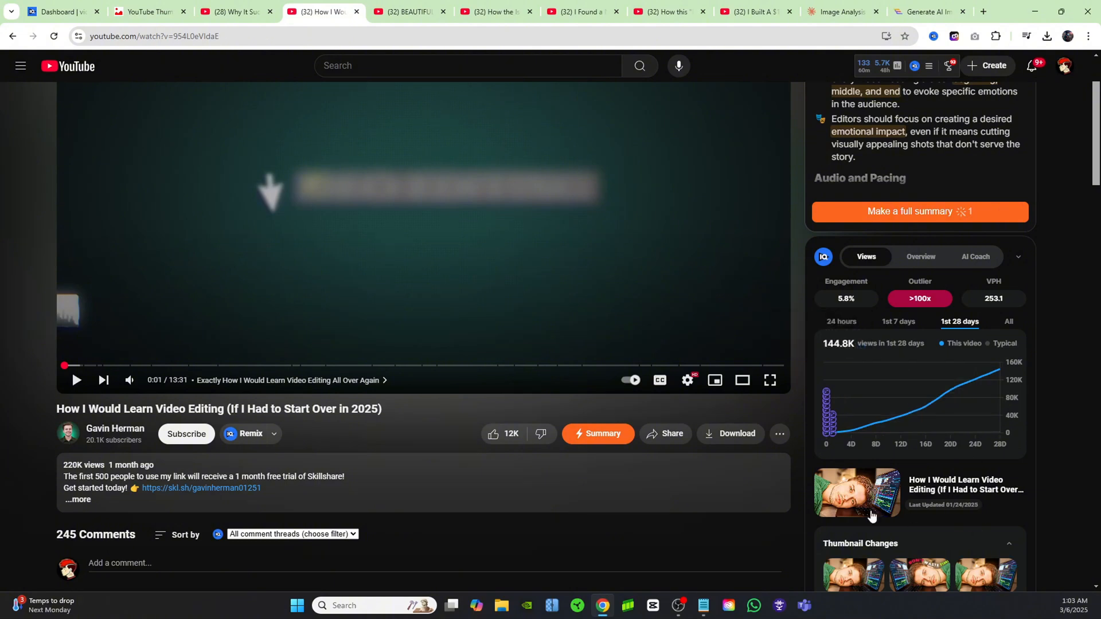
pyautogui.click(847, 499)
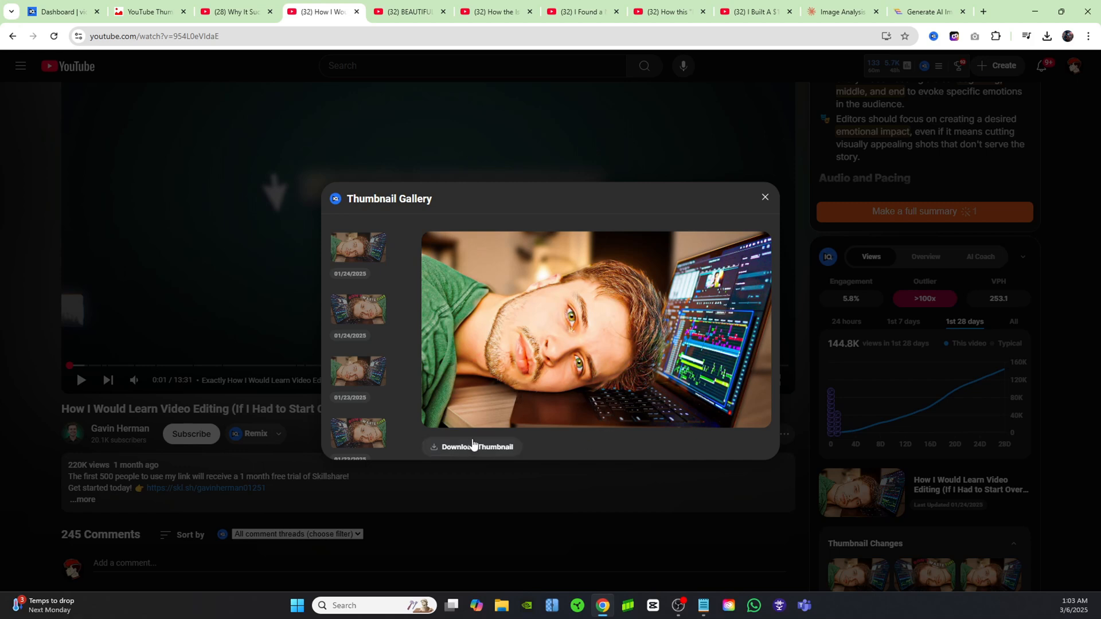
pyautogui.click(483, 448)
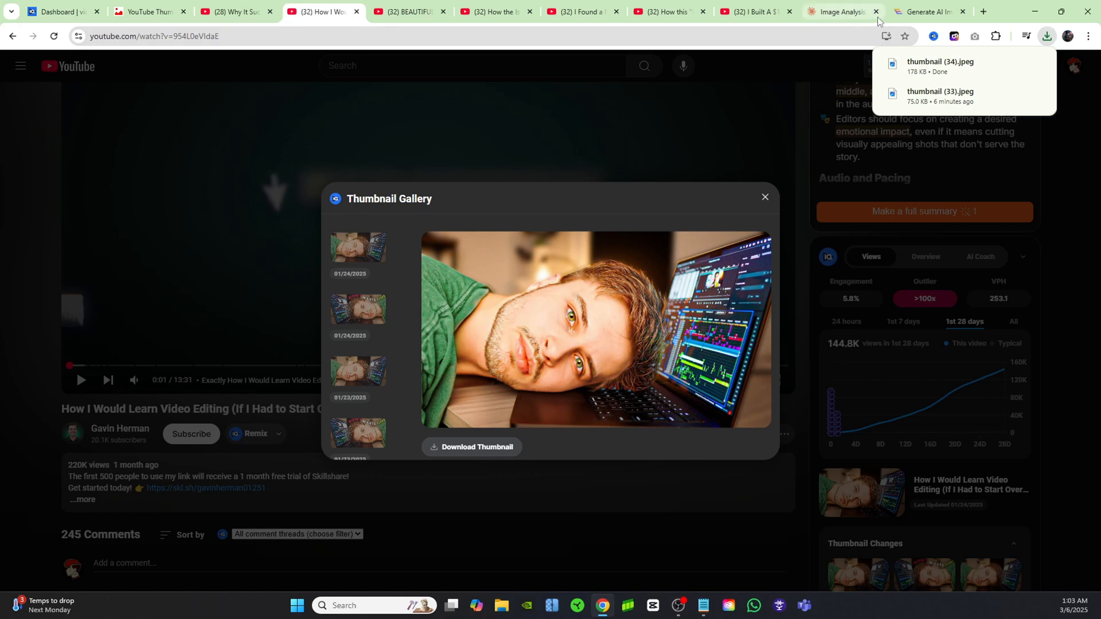
# - Return to the Claude chat, attach thumbnail (34) from Downloads and send it for a recreation prompt
pyautogui.click(826, 13)
pyautogui.scroll(-1, 803, 514)
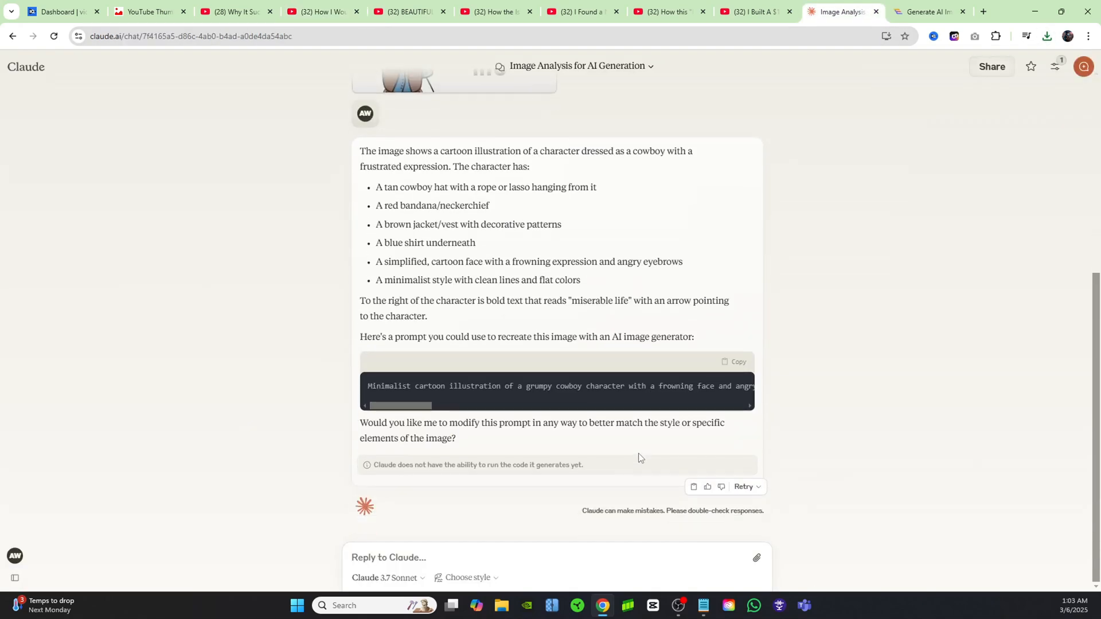
pyautogui.click(757, 558)
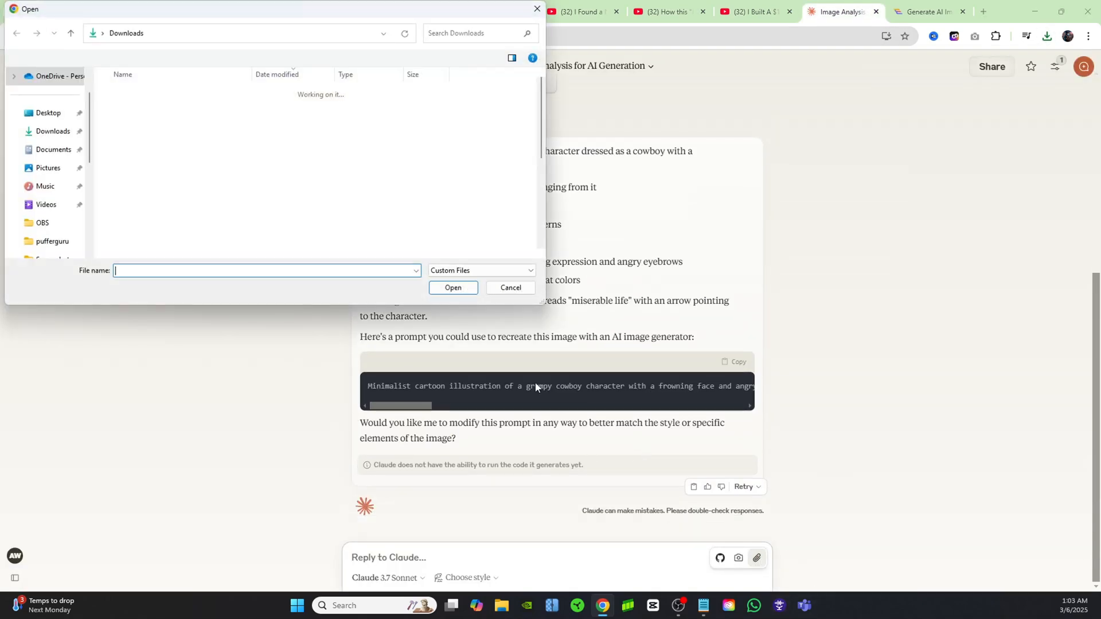
pyautogui.click(147, 109)
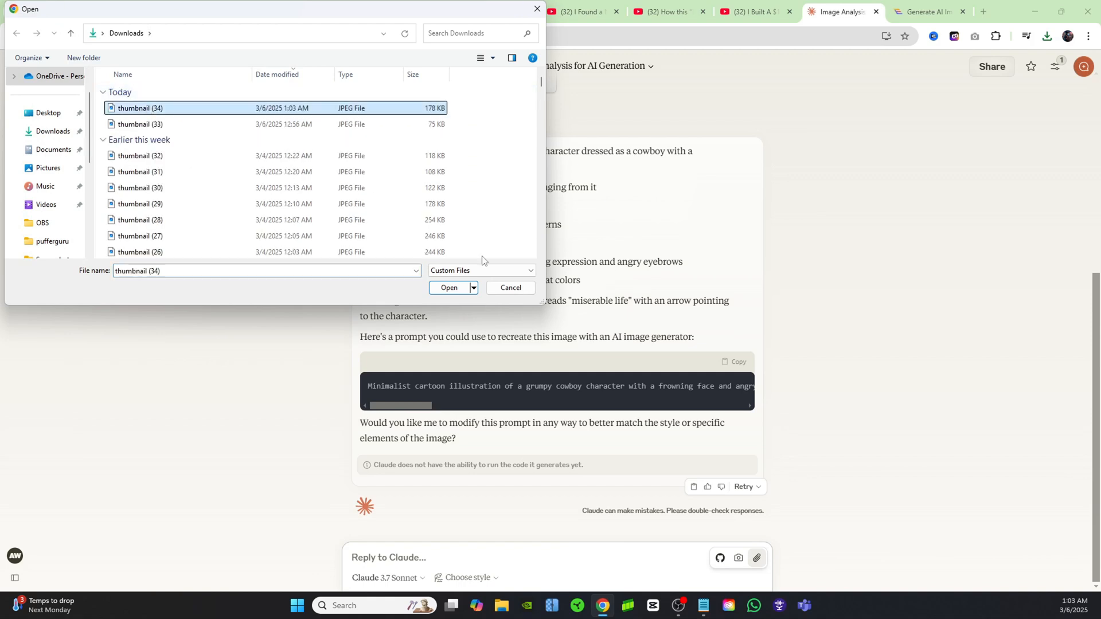
pyautogui.click(449, 288)
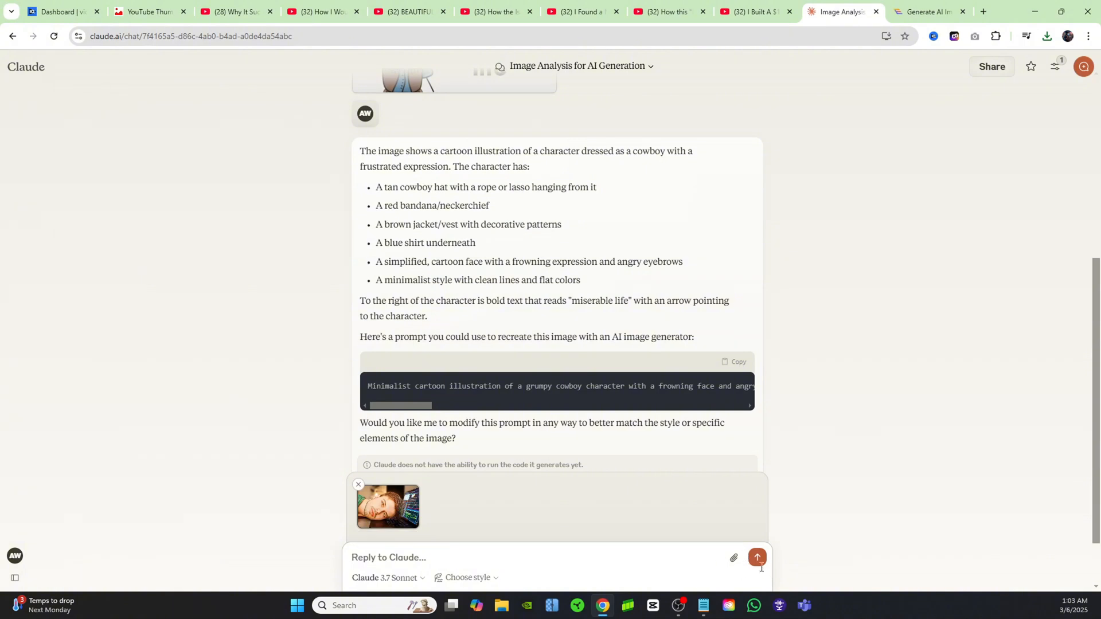
pyautogui.click(756, 557)
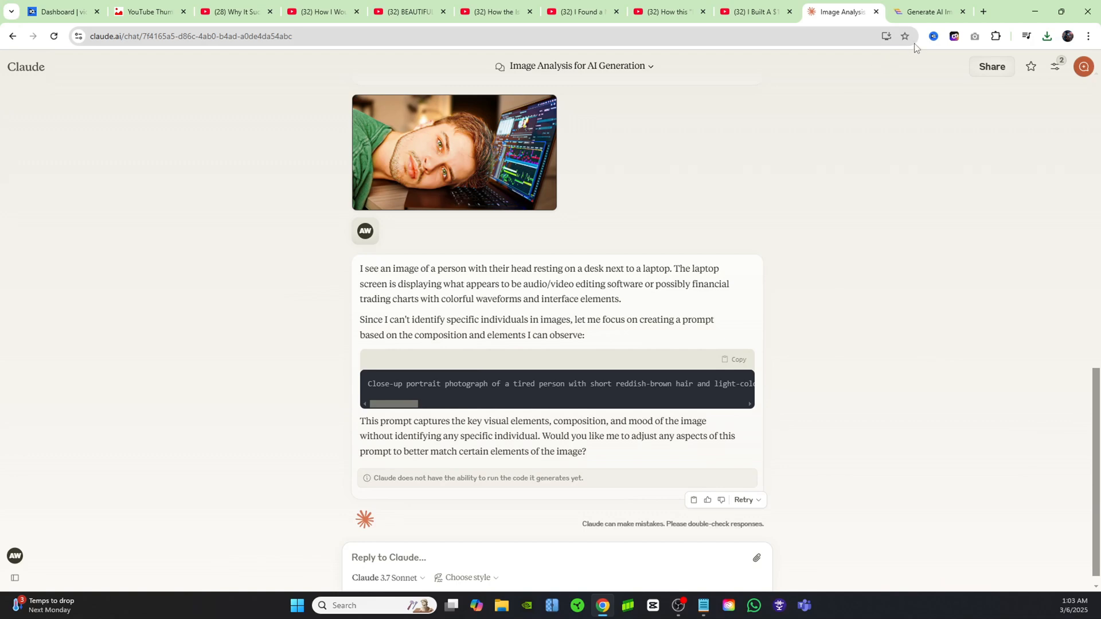
# - Switch to AIEASE and generate images from Claude's close-up portrait prompt of the tired person beside a laptop
pyautogui.click(929, 12)
pyautogui.hotkey('ctrl', 'v')
pyautogui.press('Return')
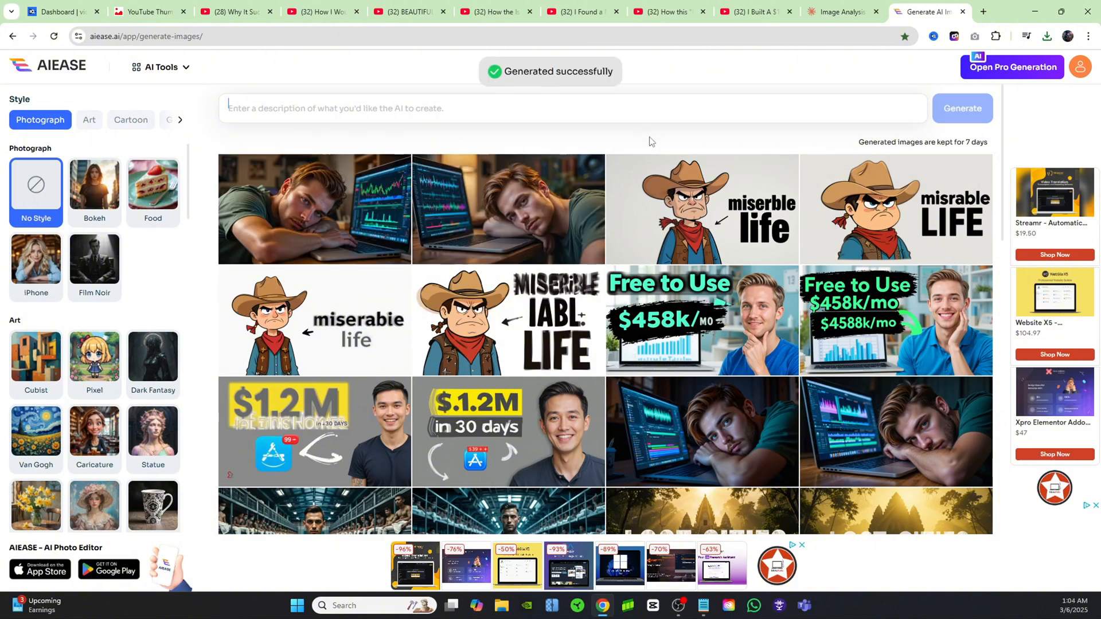
# - Enlarge the first generated laptop portrait and compare it with the original thumbnail of "How I Would Learn Video Editing"
pyautogui.click(352, 214)
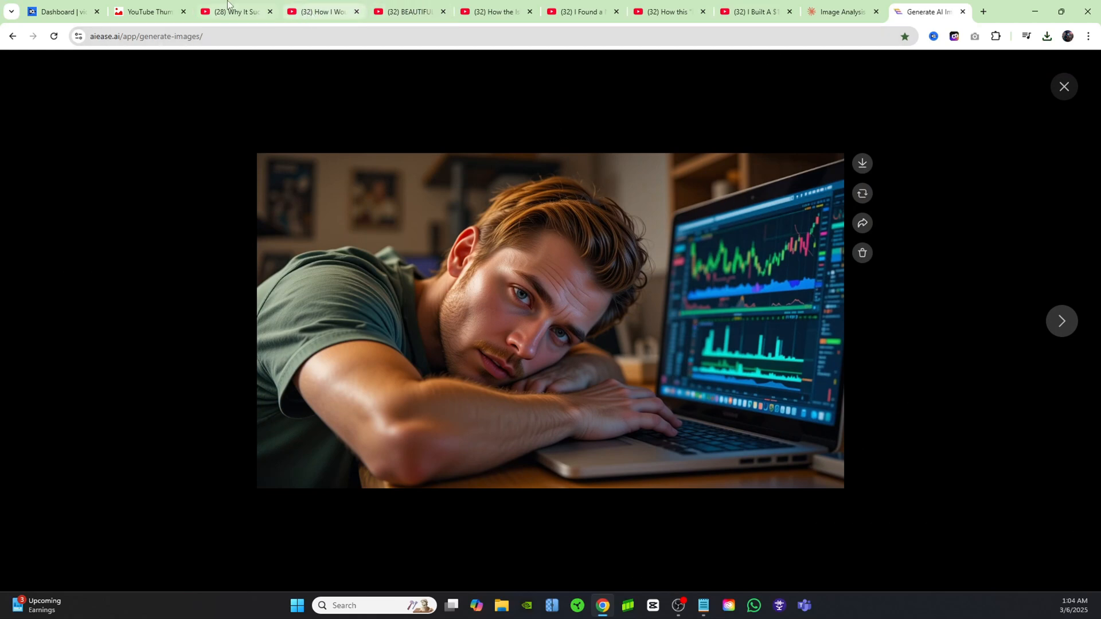
pyautogui.click(328, 12)
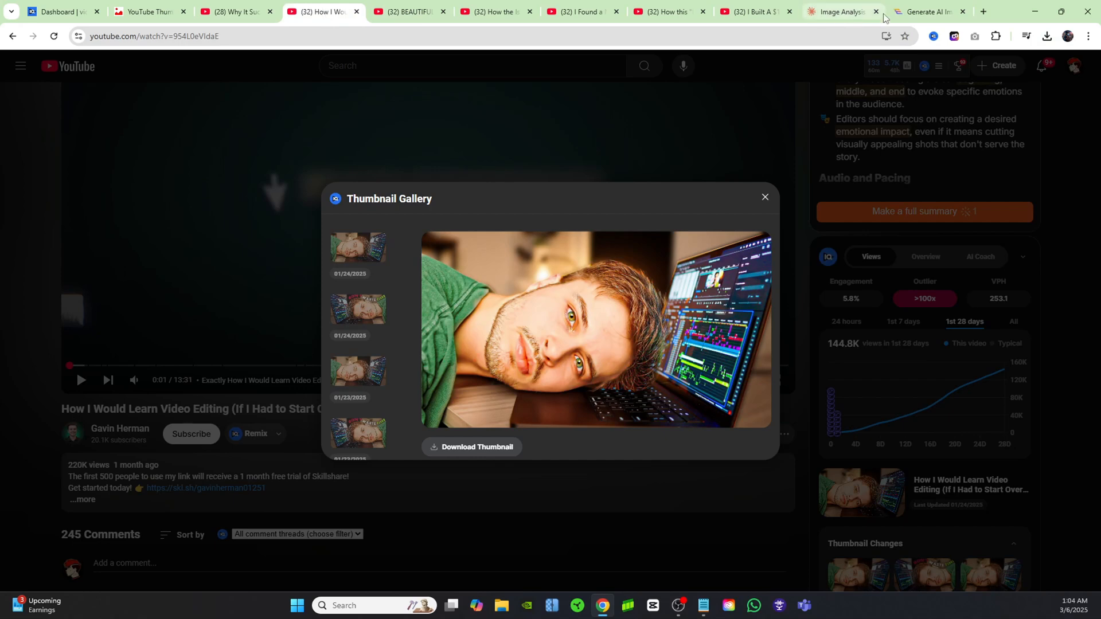
pyautogui.click(931, 12)
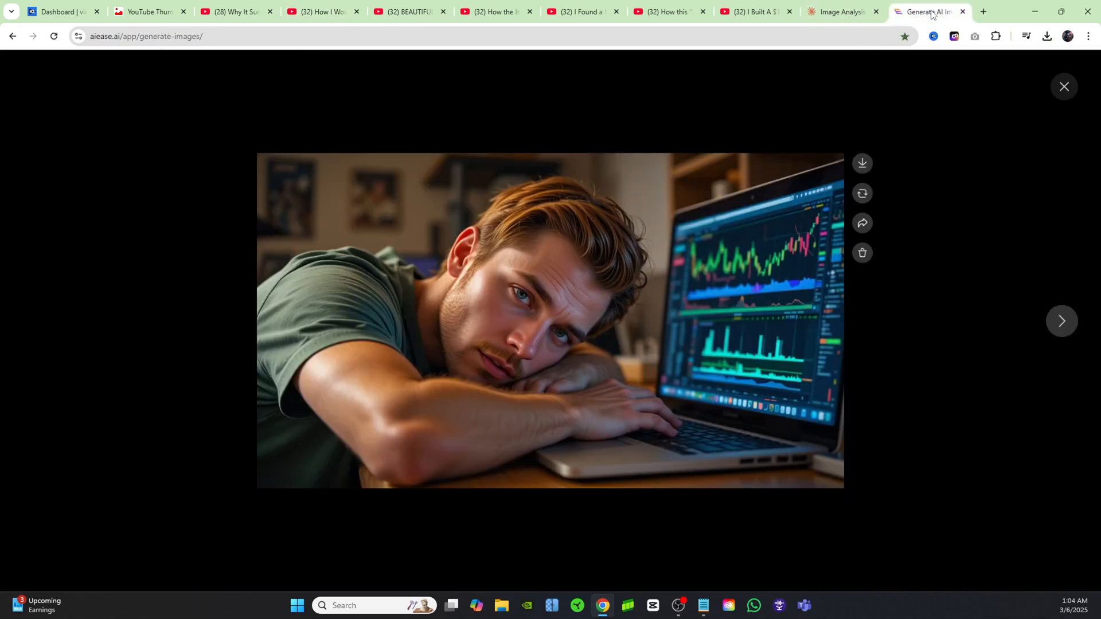
pyautogui.click(243, 13)
pyautogui.click(322, 12)
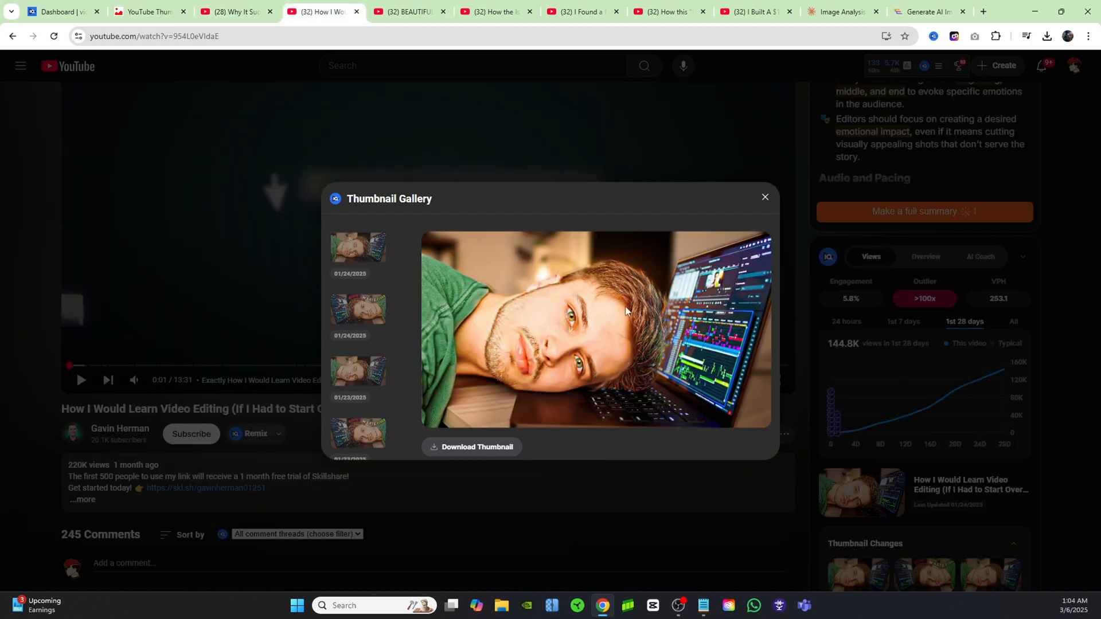
pyautogui.click(916, 17)
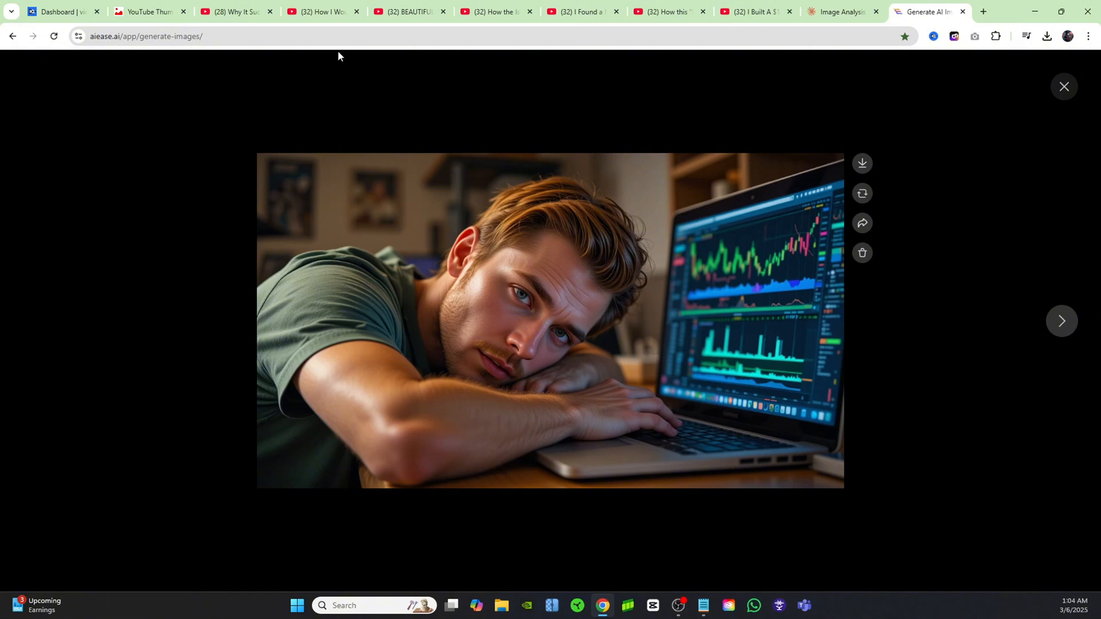
# - Download the UNREAL PLACES thumbnail from the BEAUTIFUL PLANET video and send it to Claude as thumbnail (35)
pyautogui.click(410, 14)
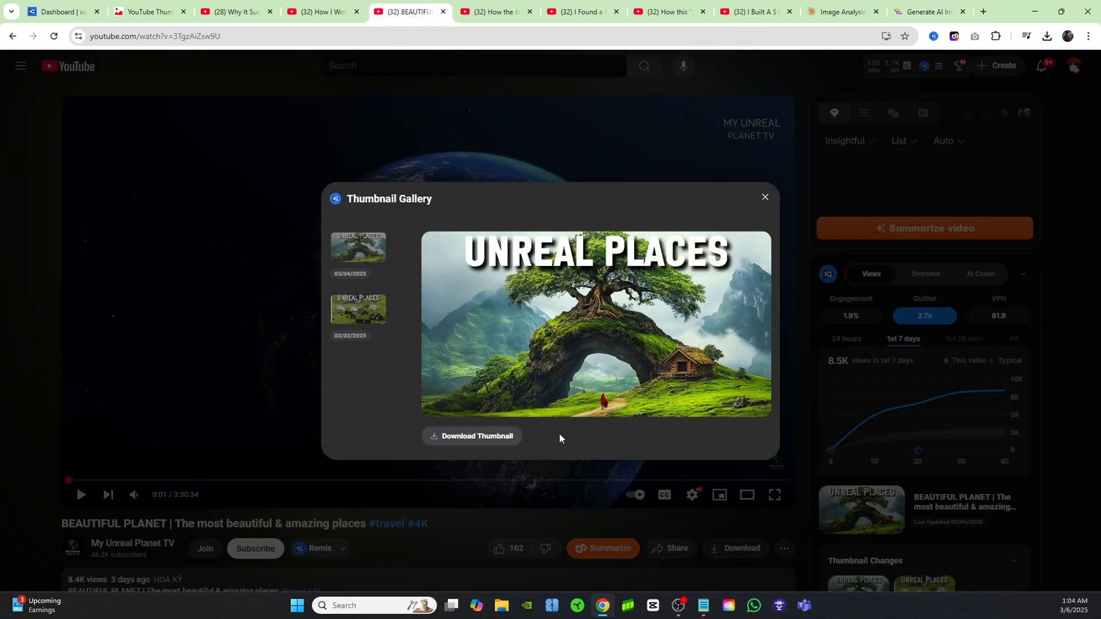
pyautogui.click(493, 437)
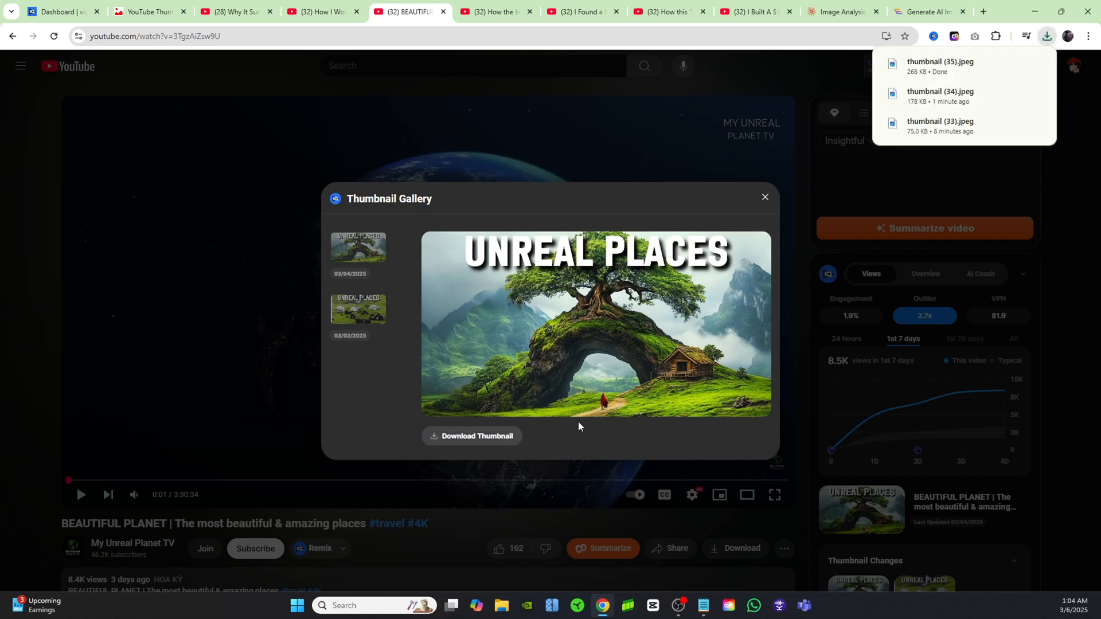
pyautogui.click(842, 12)
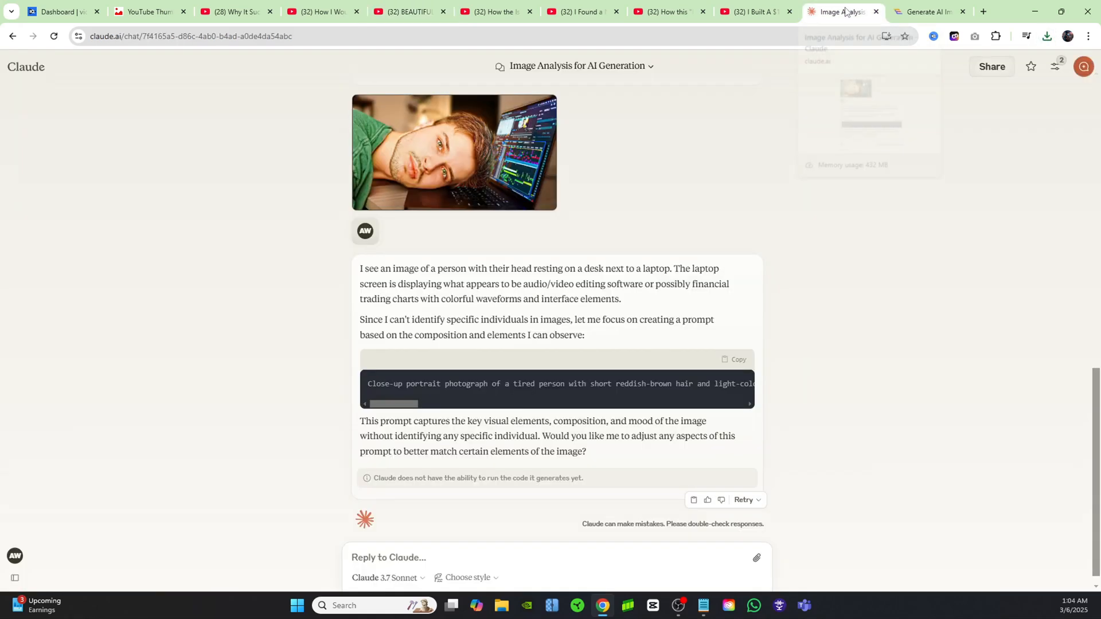
pyautogui.click(757, 557)
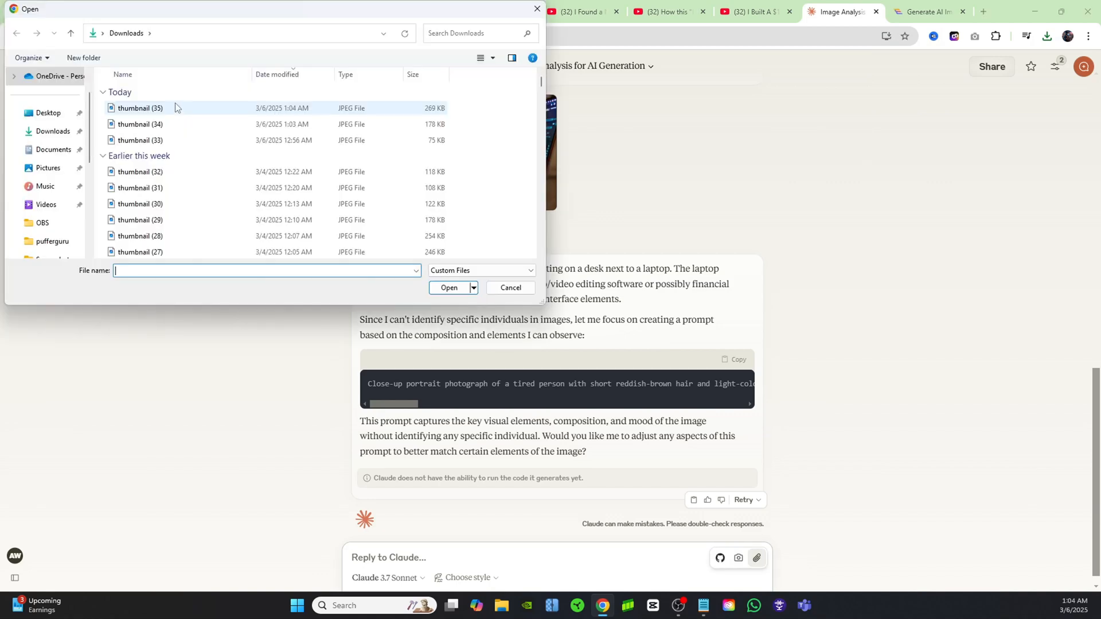
pyautogui.click(174, 108)
pyautogui.click(459, 287)
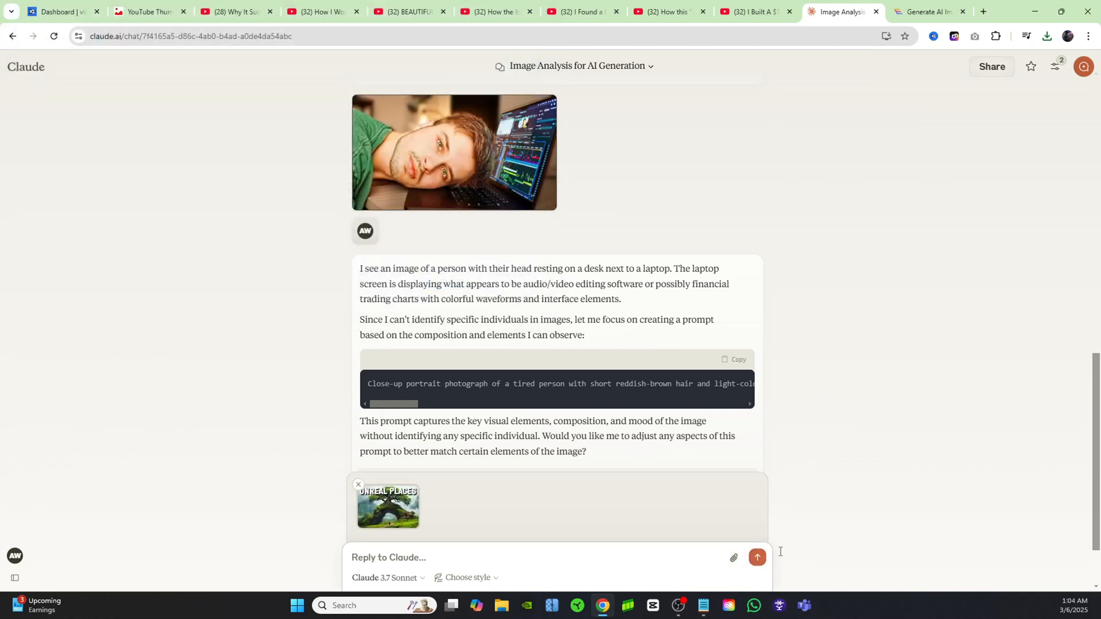
pyautogui.press('Return')
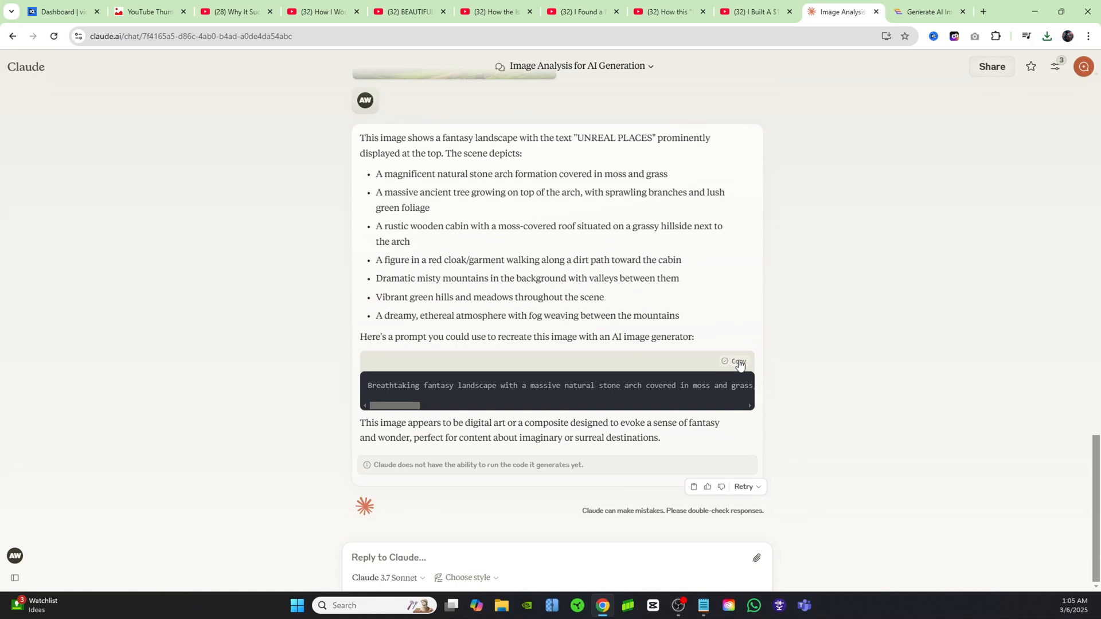
# - Close the enlarged image in AIEASE and generate images from Claude's "Breathtaking fantasy landscape" prompt at 16:9 with No Style
pyautogui.click(916, 13)
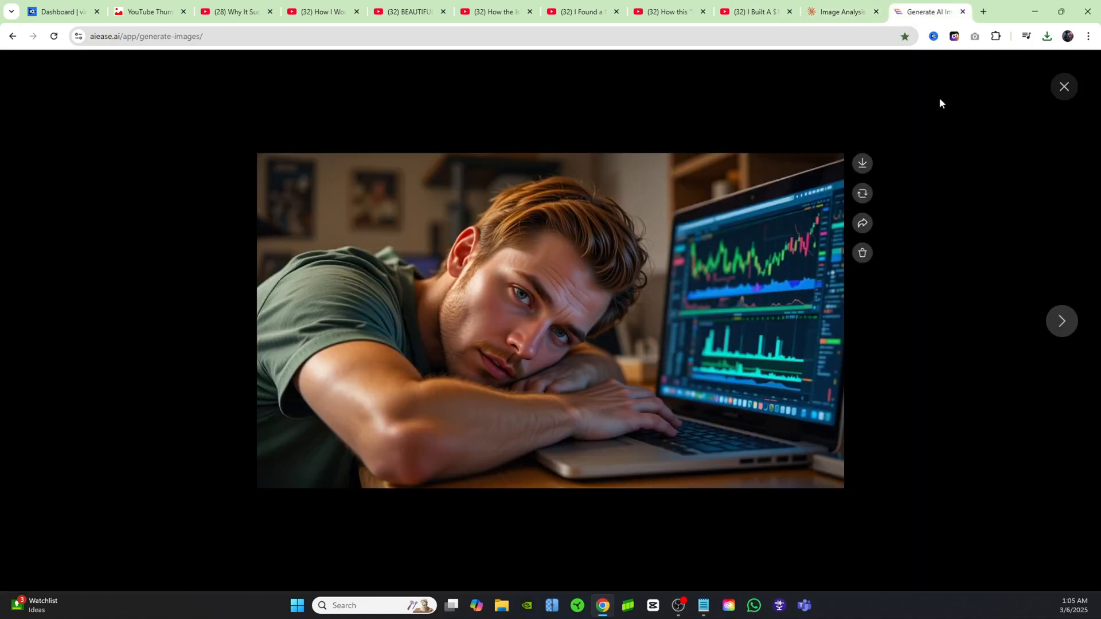
pyautogui.click(1064, 87)
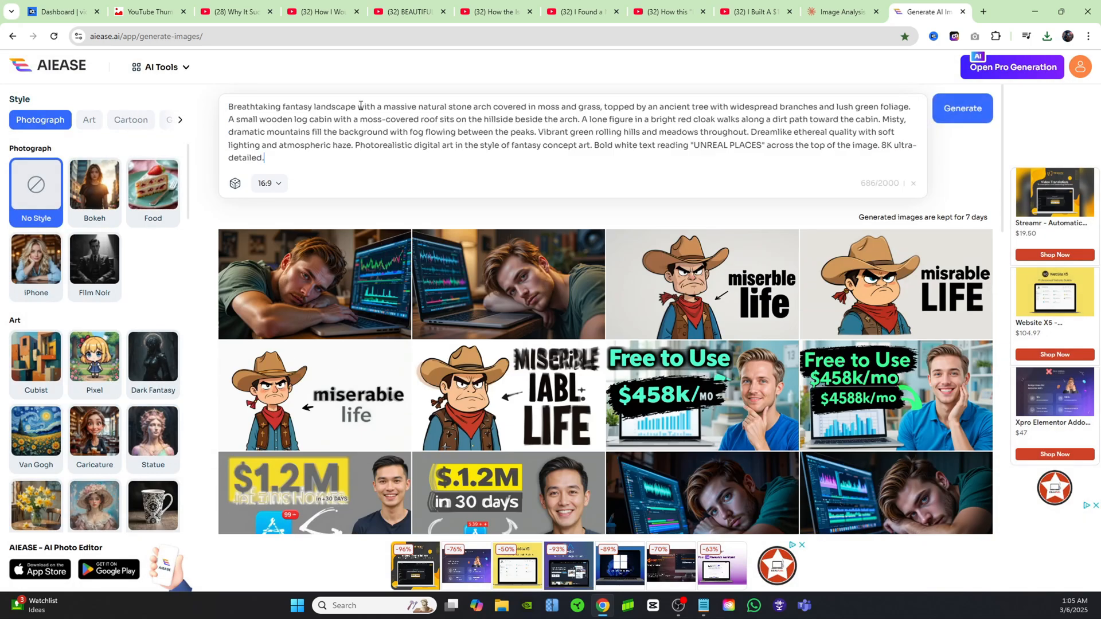
pyautogui.moveTo(166, 55)
pyautogui.click(976, 112)
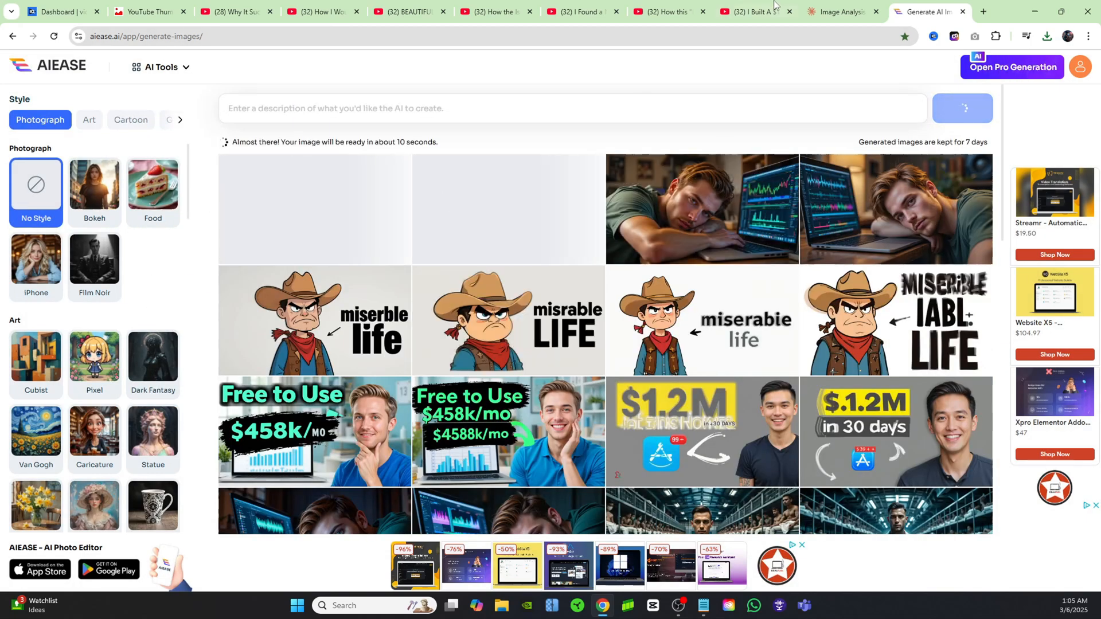
# - Compare the original UNREAL PLACES thumbnail with the AIEASE results and enlarge the second generated landscape
pyautogui.click(382, 11)
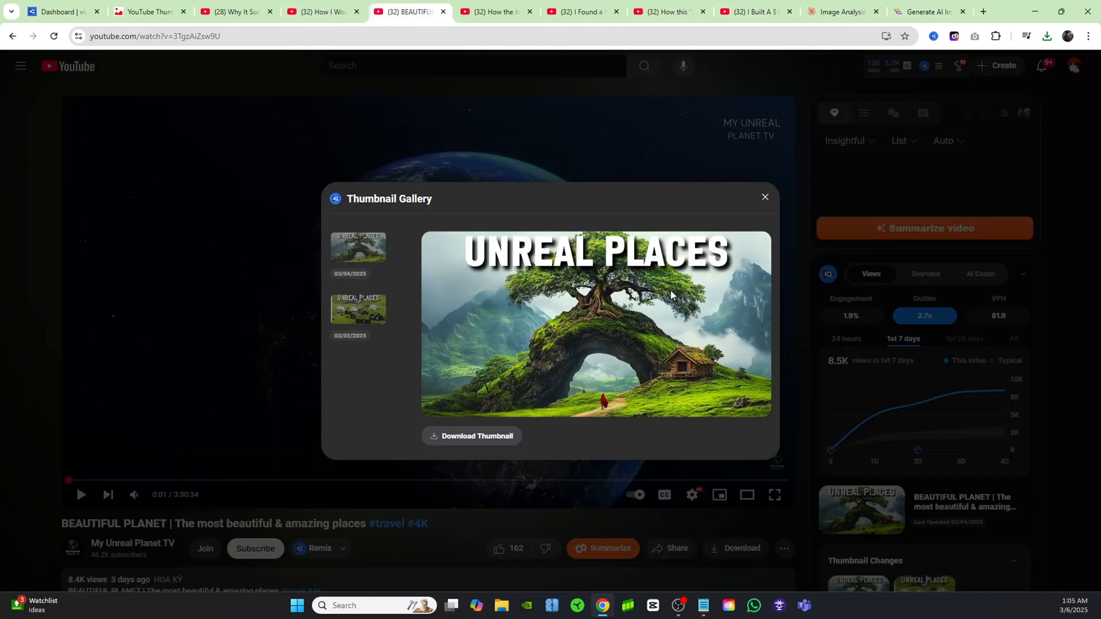
pyautogui.hotkey('ctrl', '9')
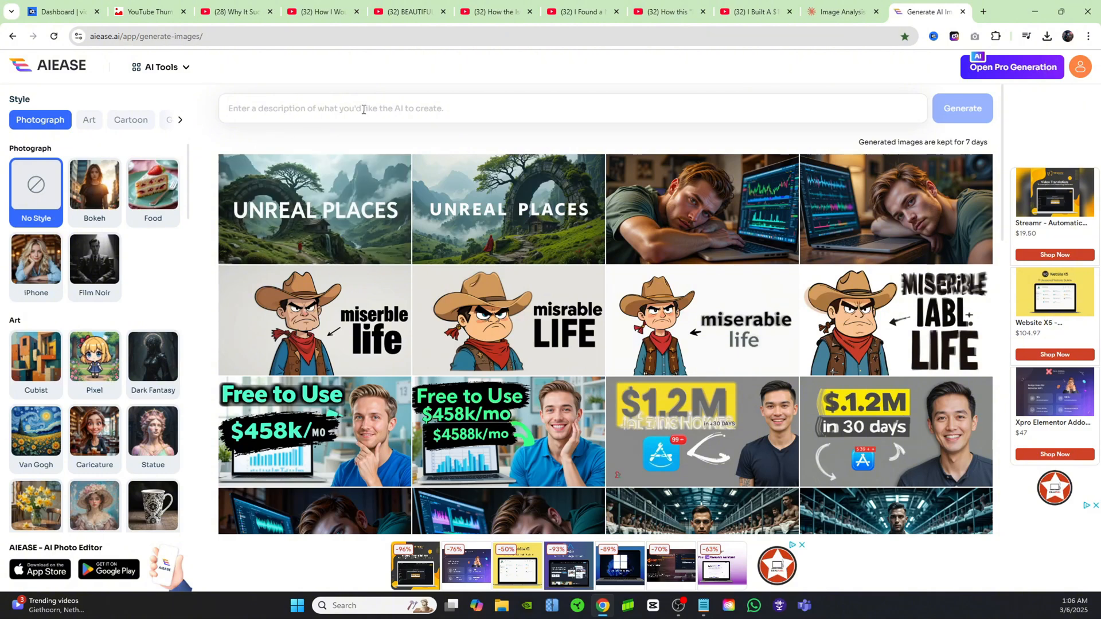
pyautogui.click(410, 12)
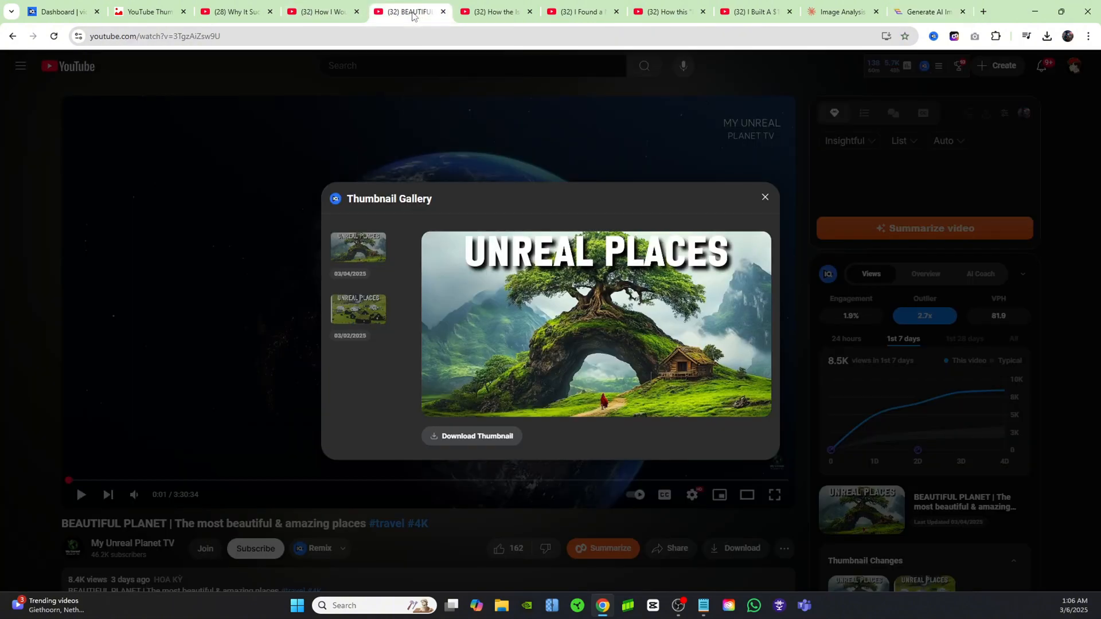
pyautogui.click(936, 16)
pyautogui.click(506, 213)
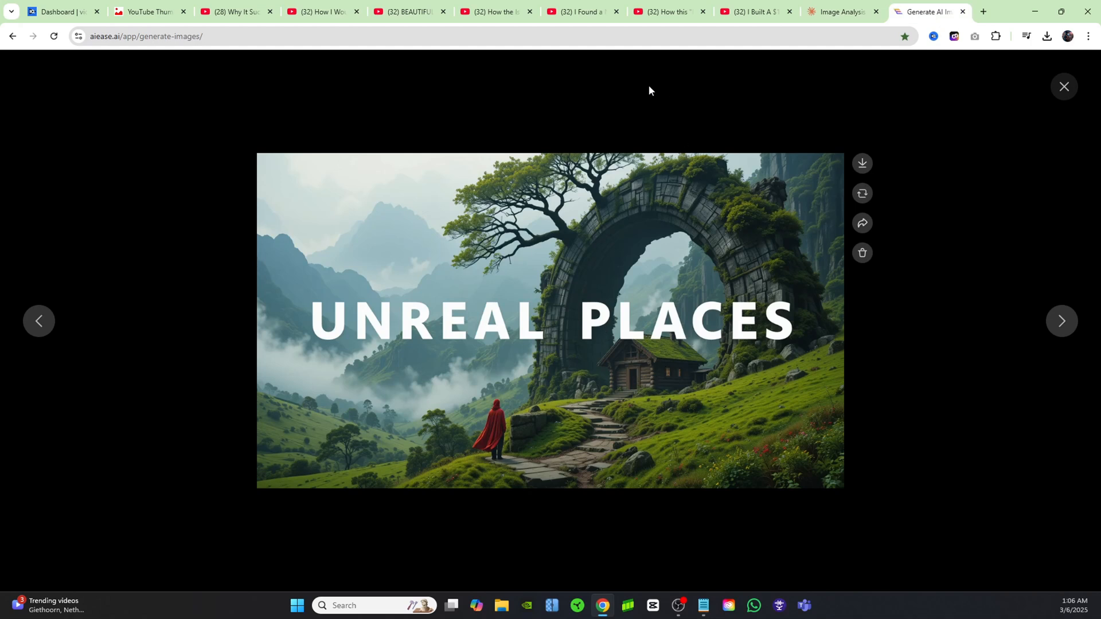
# - Download the thumbnail of the YouTube video "How the Island Boys Lost Everything" from its thumbnail gallery
pyautogui.click(578, 13)
pyautogui.click(495, 14)
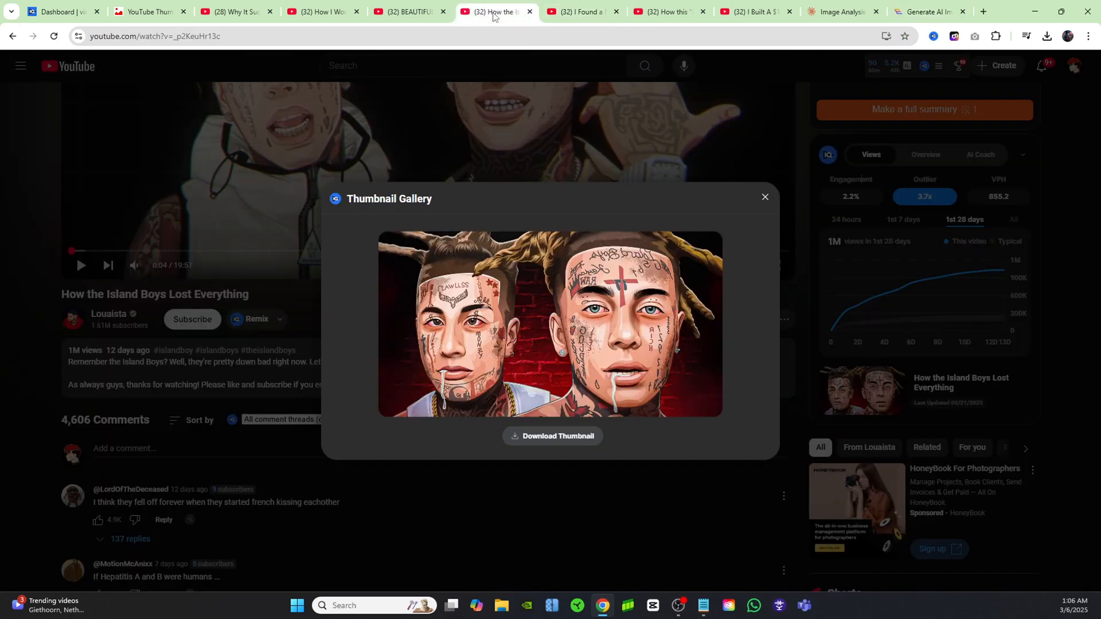
pyautogui.click(412, 12)
pyautogui.click(507, 13)
pyautogui.click(562, 437)
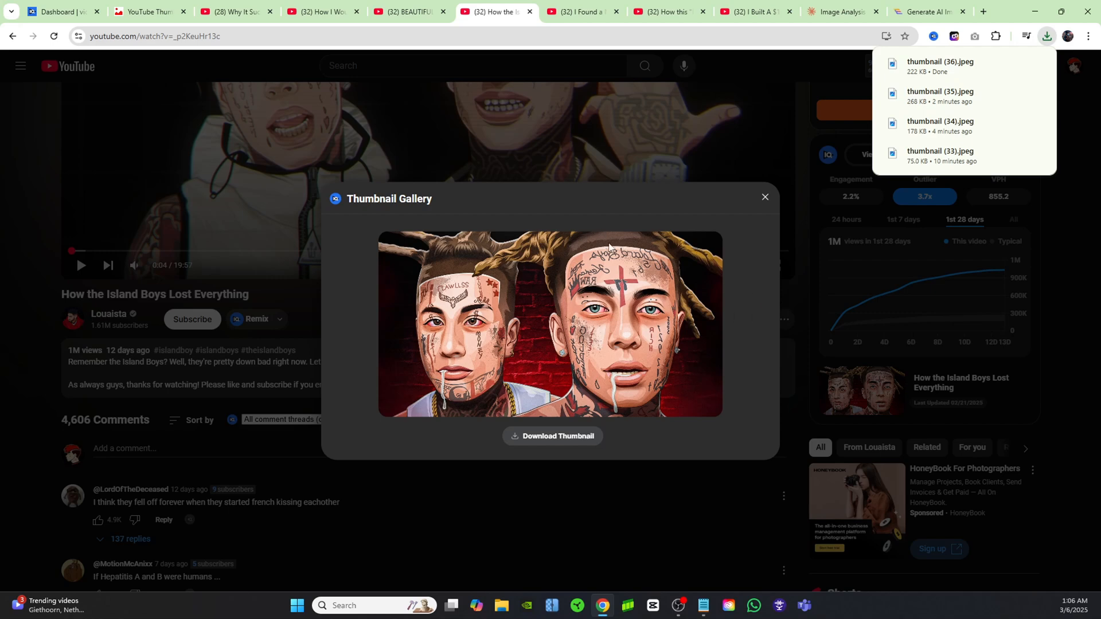
# - Attach thumbnail (36) from Downloads to the Claude chat and send it for a recreation prompt
pyautogui.click(840, 12)
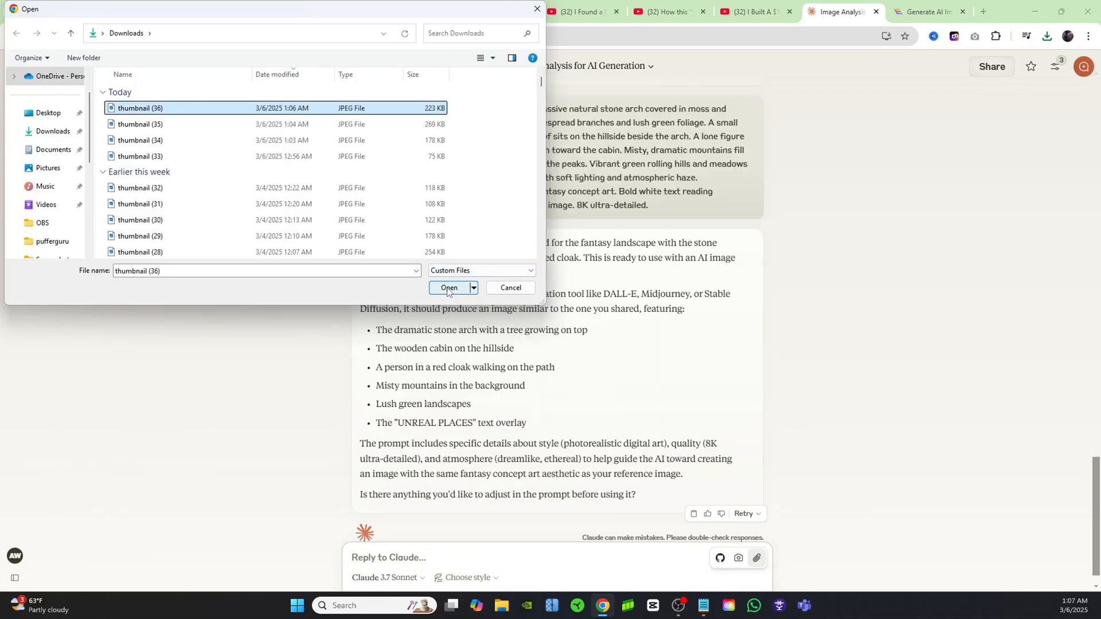
pyautogui.click(449, 288)
pyautogui.press('Return')
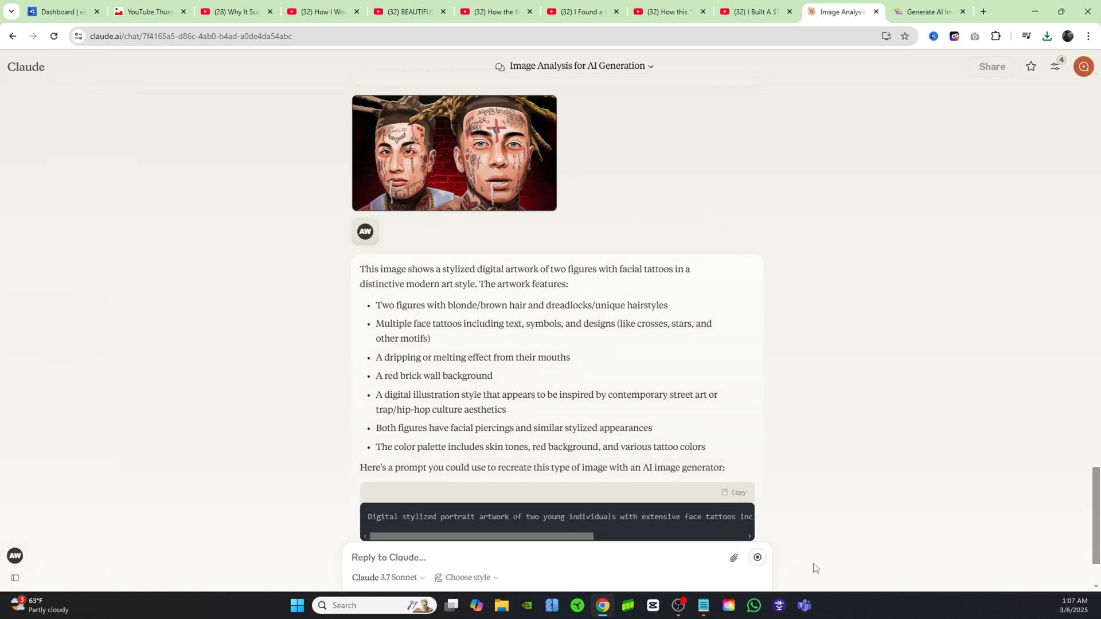
# - Examine the generated tattooed portraits in AIEASE and compare them with the original "How the Island Boys Lost Everything" thumbnail
pyautogui.hotkey('ctrl', 'Tab')
pyautogui.moveTo(332, 221)
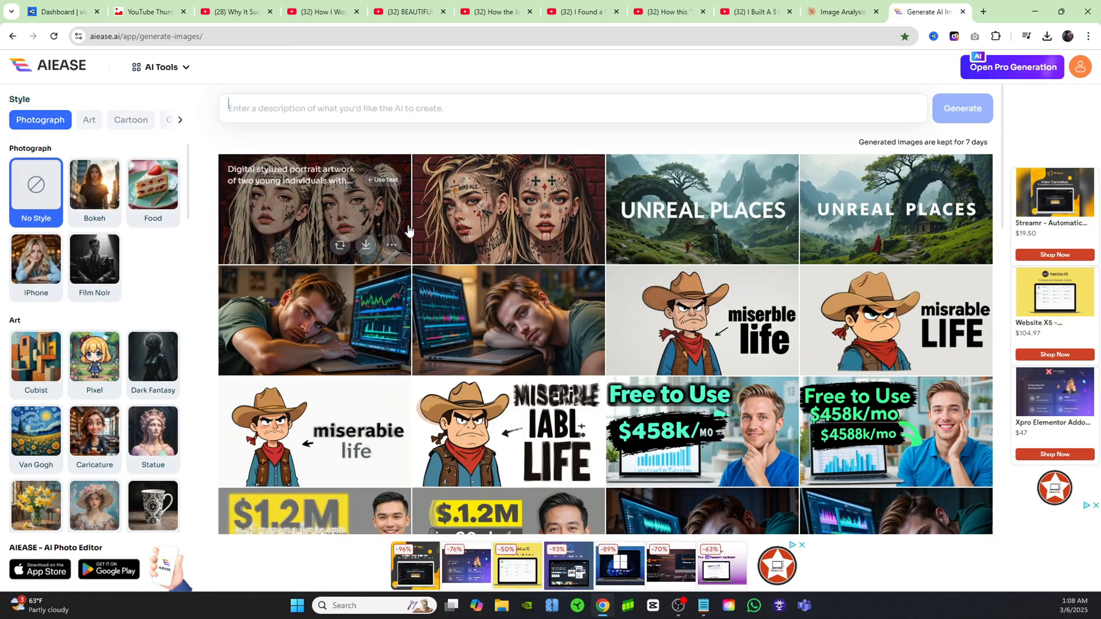
pyautogui.moveTo(591, 199)
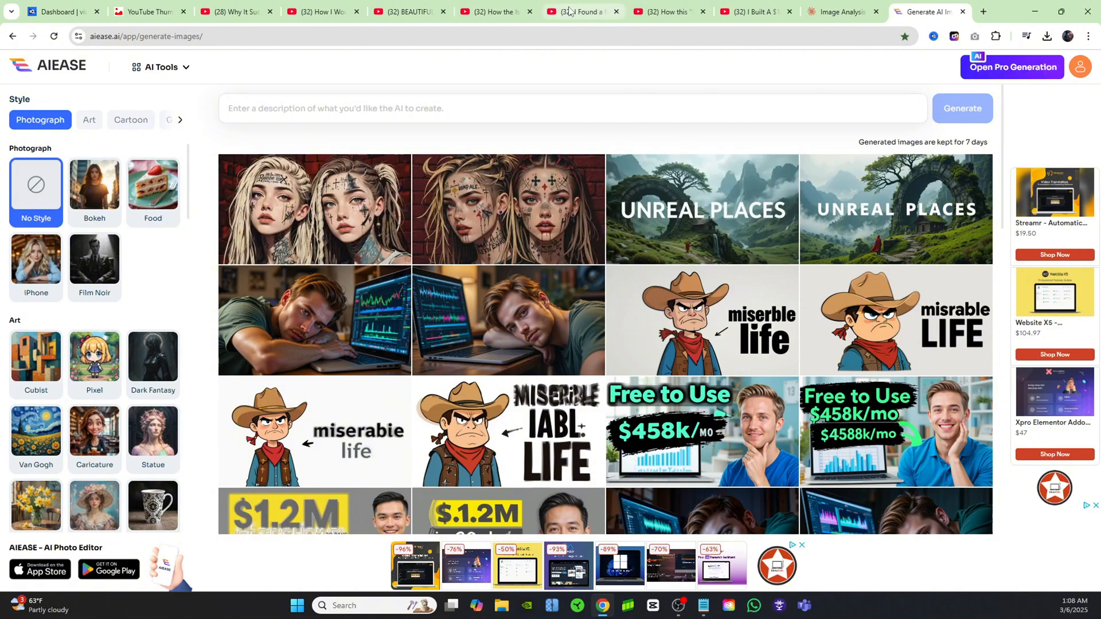
pyautogui.click(570, 10)
pyautogui.click(488, 12)
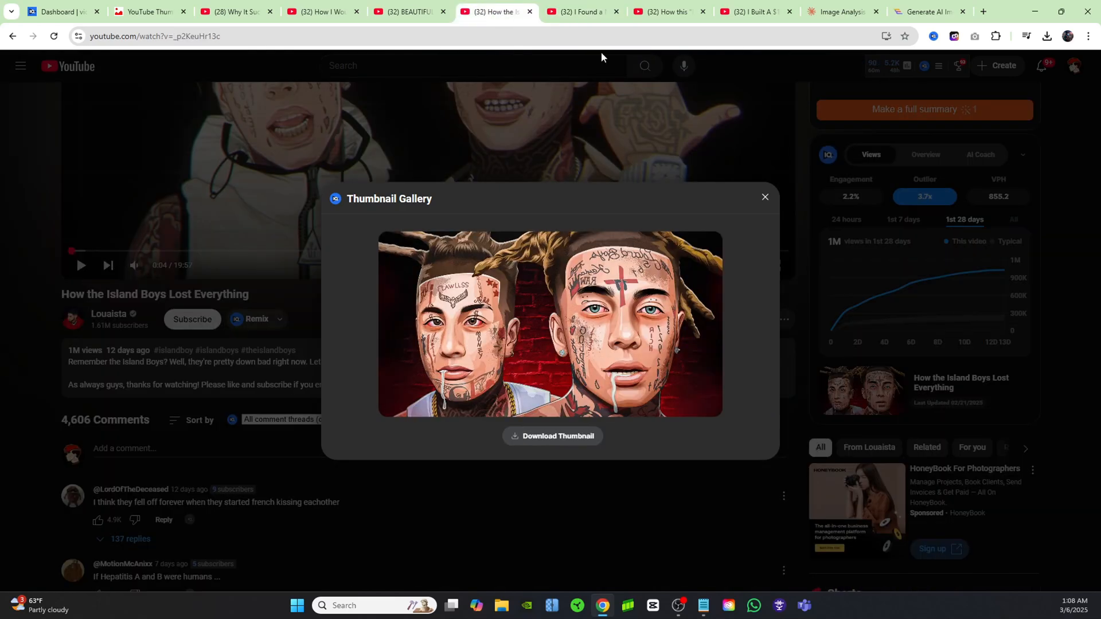
# - Download the "NEWEST NICHE" YouTube thumbnail from its thumbnail gallery and send it to the Claude chat for a recreation prompt
pyautogui.click(572, 14)
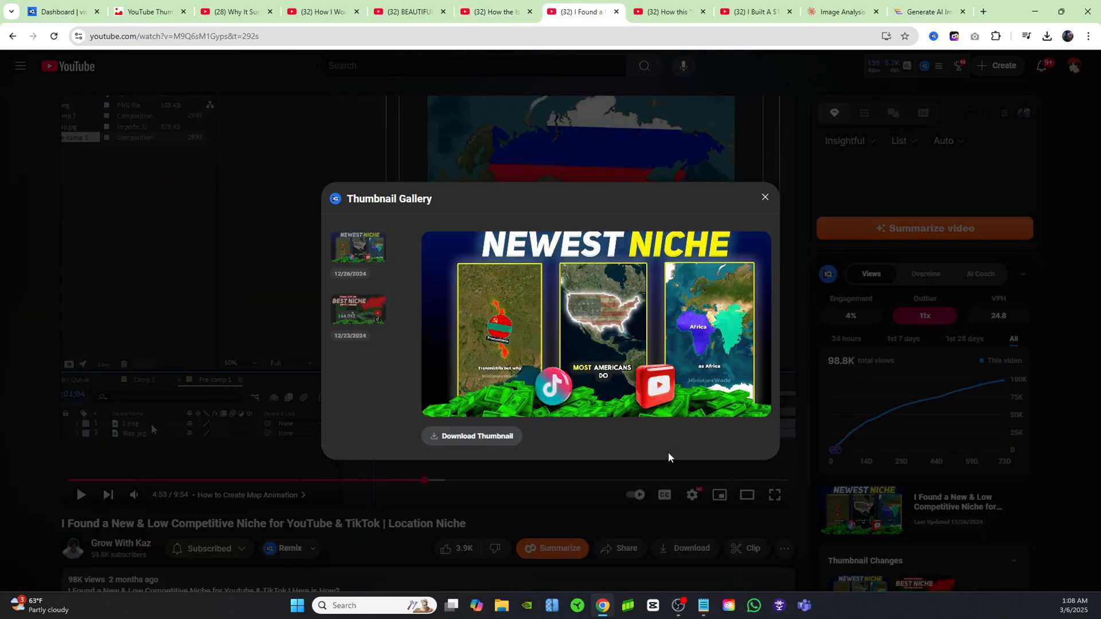
pyautogui.click(491, 436)
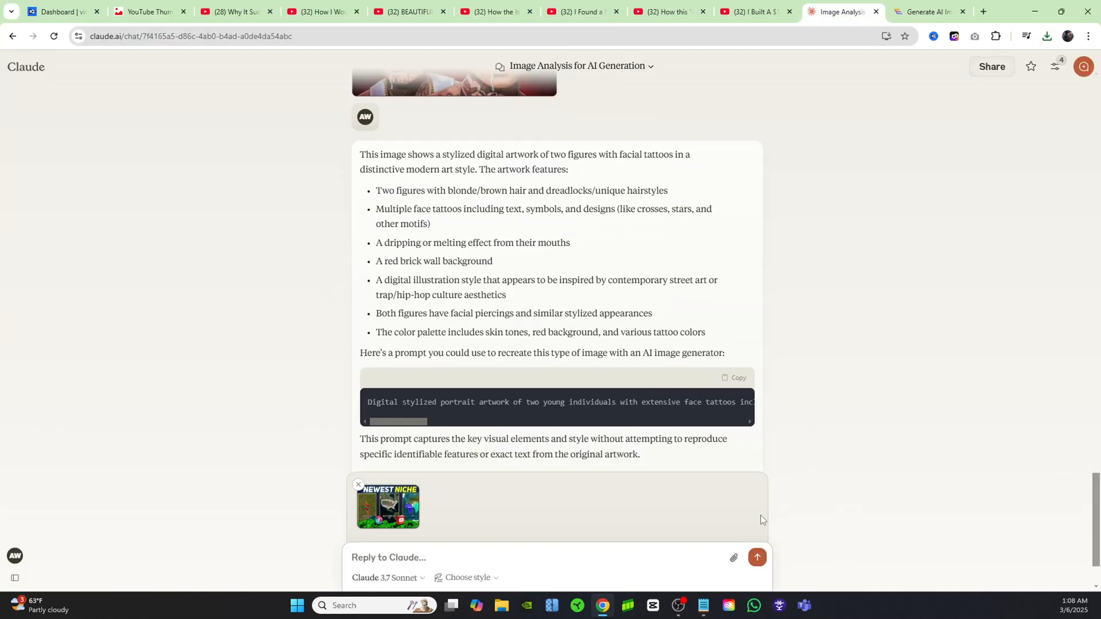
pyautogui.click(757, 558)
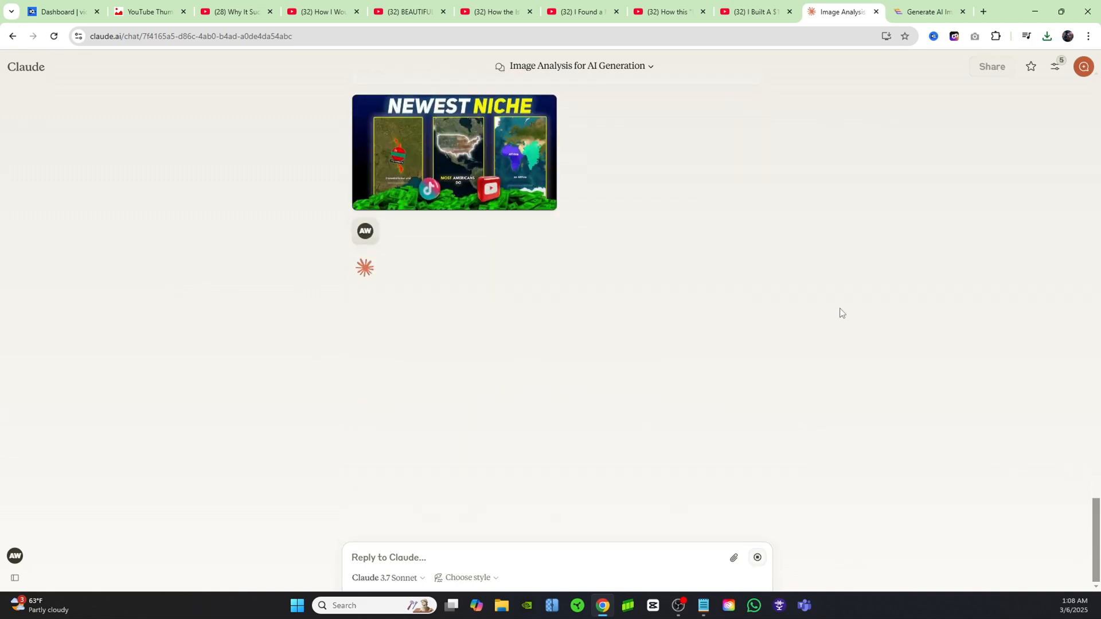
# - Generate images in AIEASE from Claude's prompt for the "NEWEST NICHE" thumbnail with no style applied
pyautogui.click(922, 12)
pyautogui.hotkey('ctrl', 'v')
pyautogui.click(963, 109)
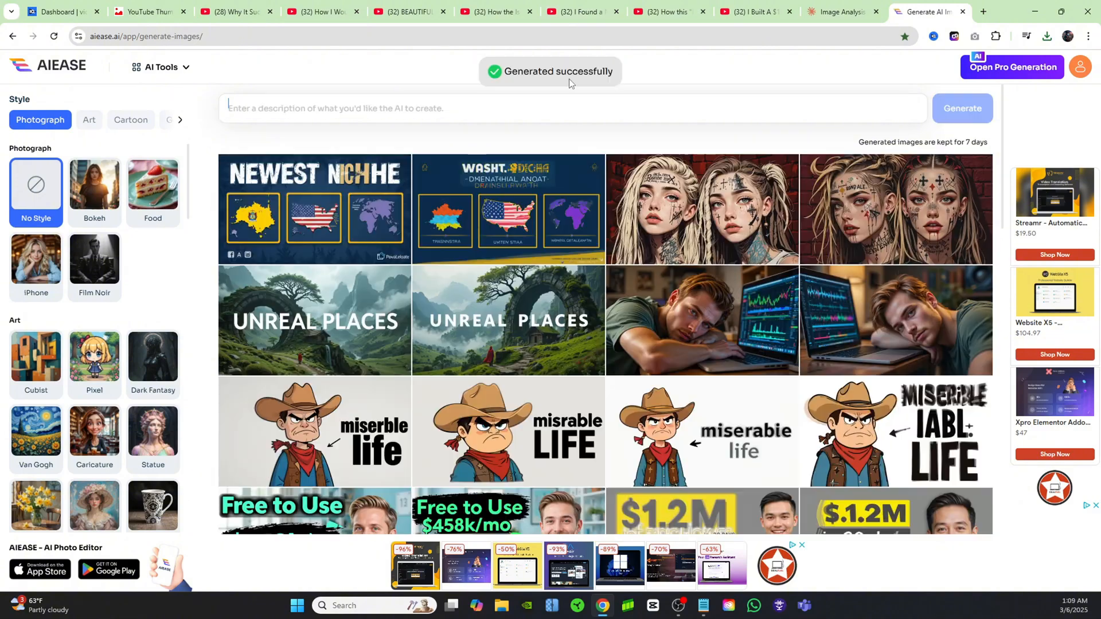
# - Enlarge the first new "NEWEST NICHE" image in AIEASE and compare it with the earlier generated version showing a money pile
pyautogui.moveTo(380, 218)
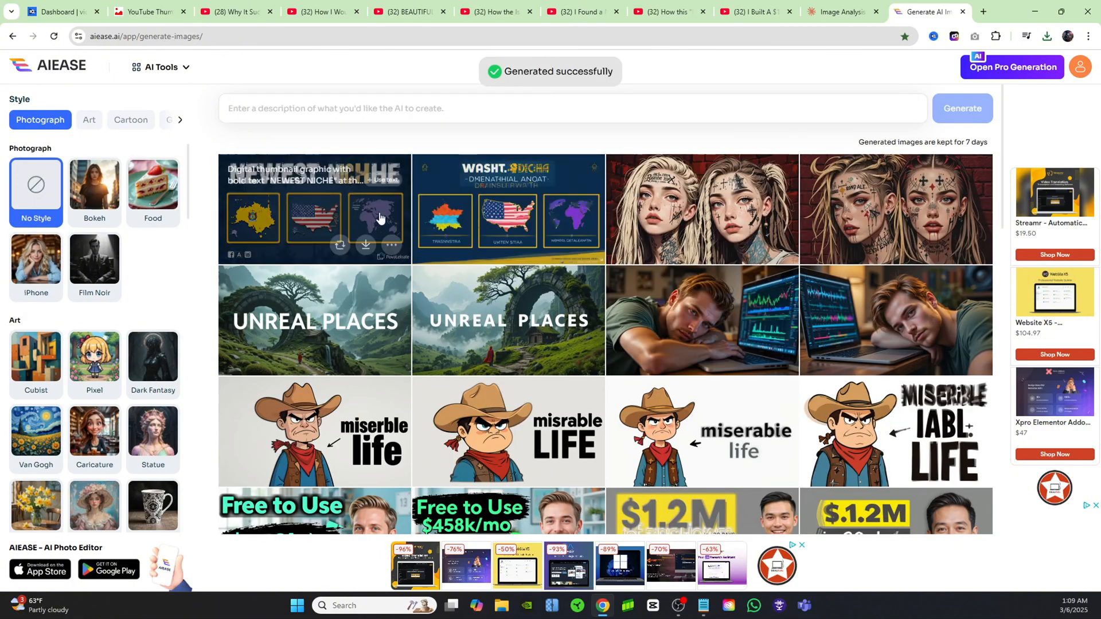
pyautogui.click(341, 202)
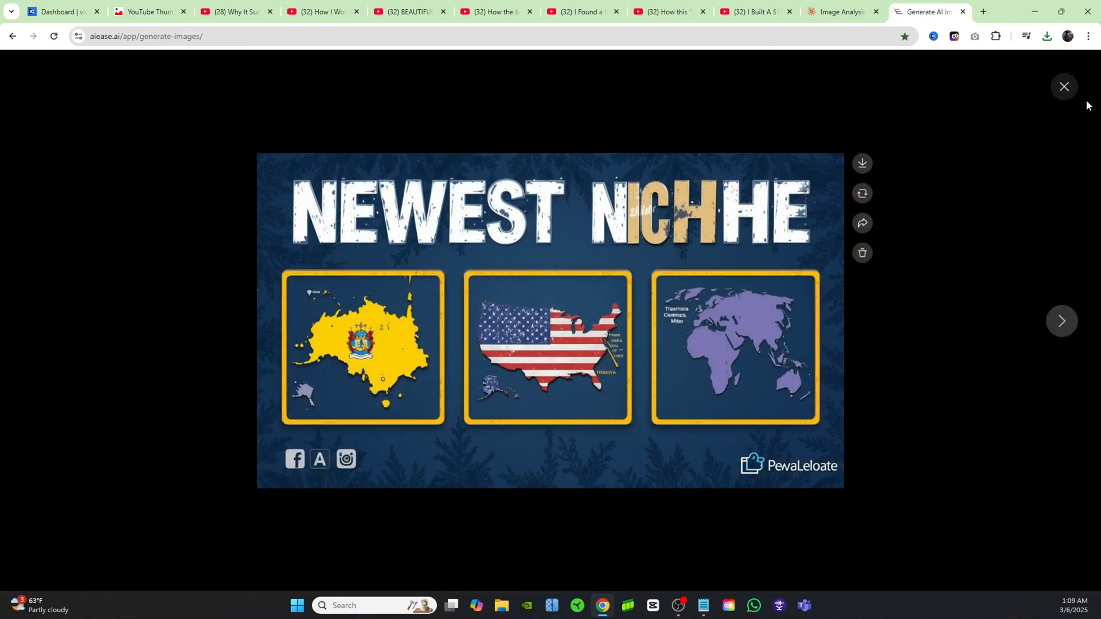
pyautogui.click(1058, 94)
pyautogui.scroll(-6, 333, 367)
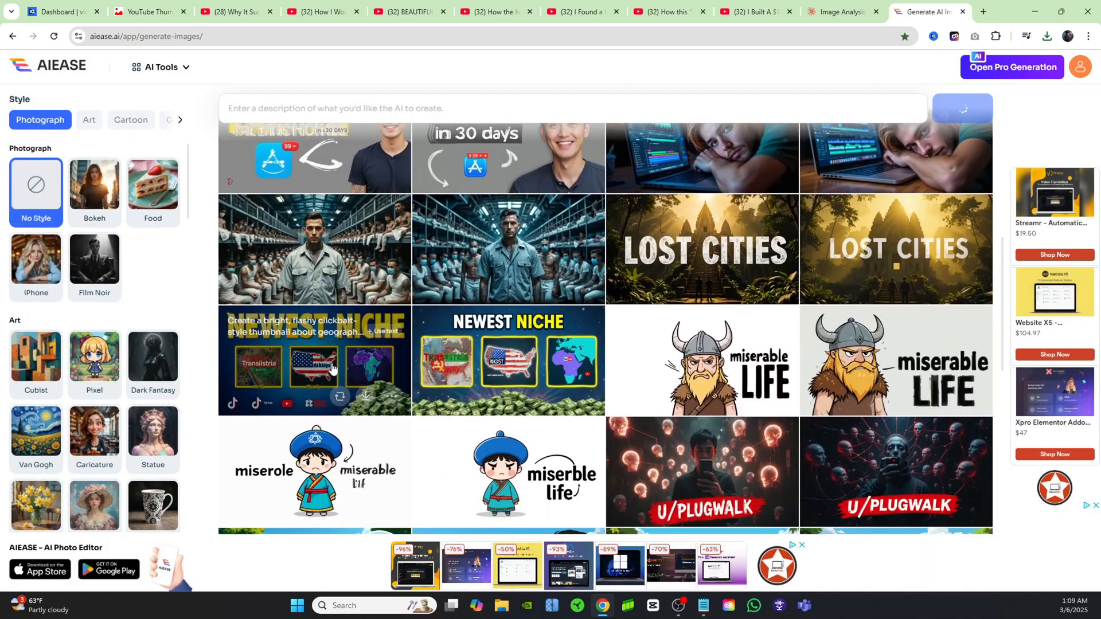
pyautogui.click(332, 367)
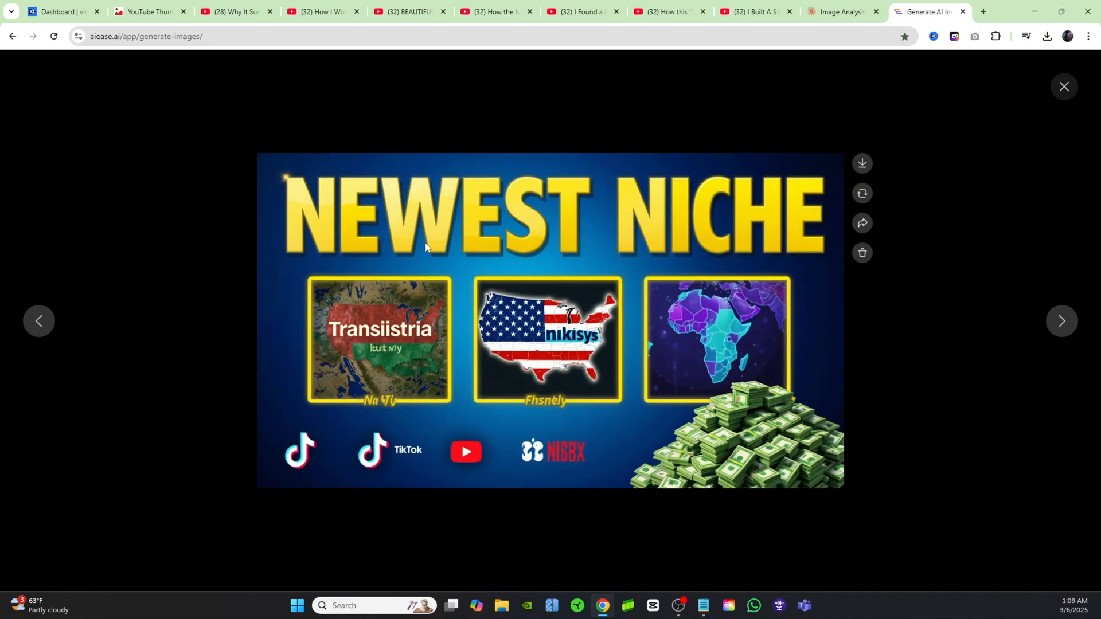
pyautogui.click(1058, 87)
pyautogui.scroll(10, 666, 106)
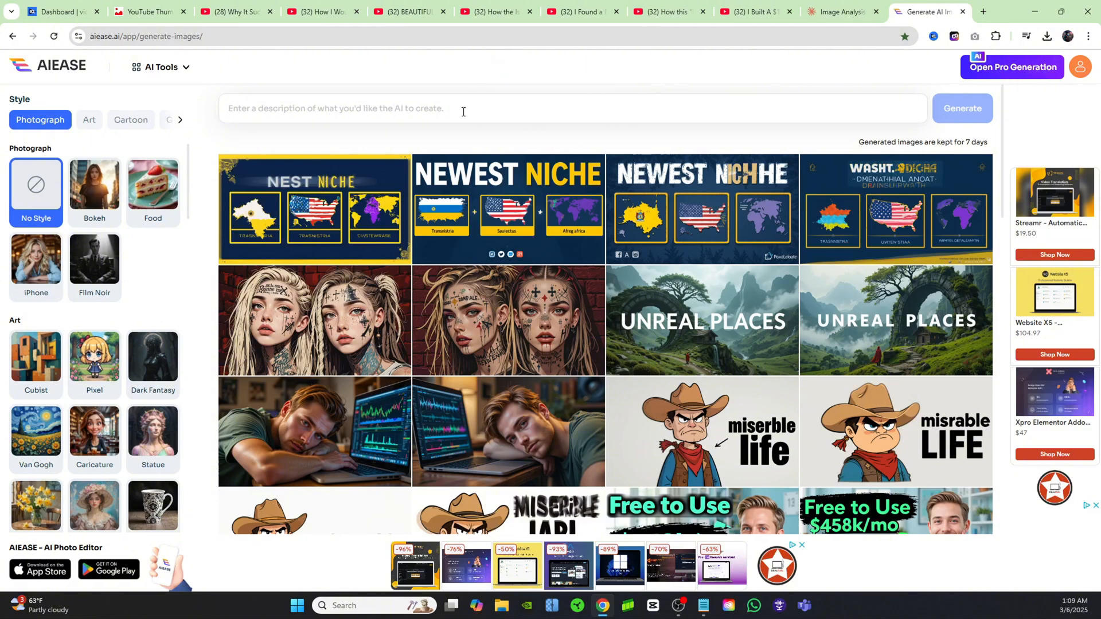
pyautogui.moveTo(537, 204)
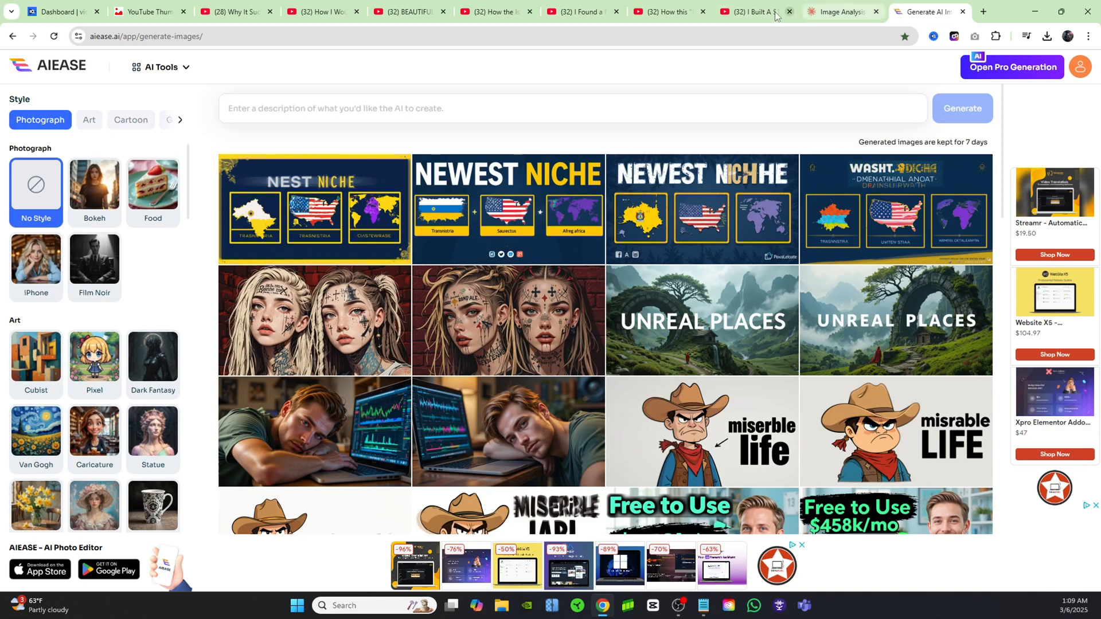
# - Download the "$458k/mo Free to Use" YouTube thumbnail and send it to the Claude chat as thumbnail (38) for a recreation prompt
pyautogui.click(671, 12)
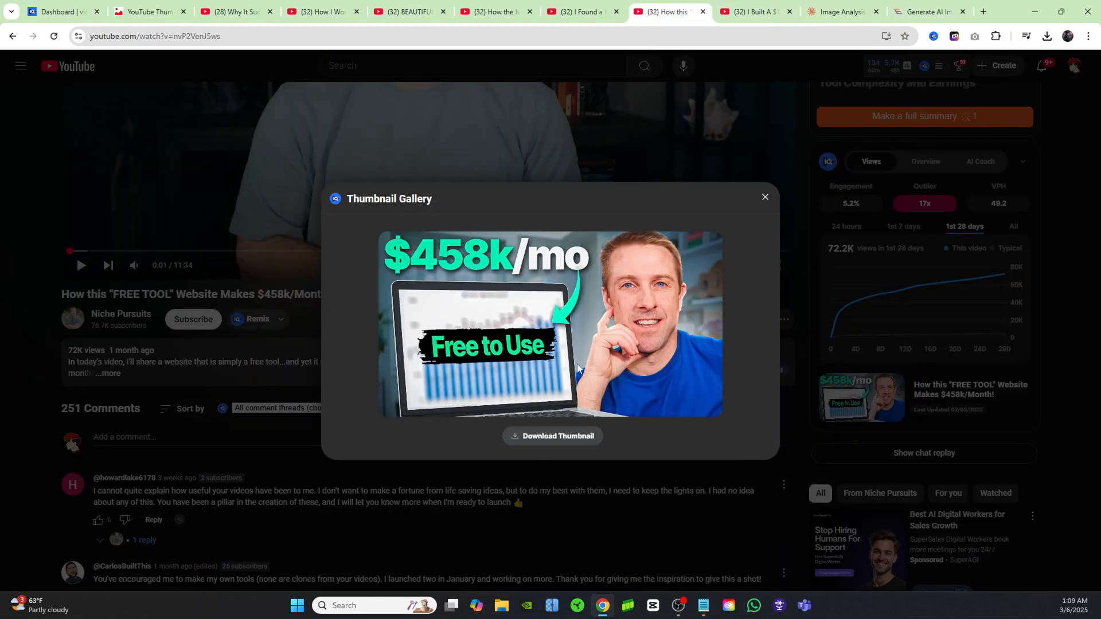
pyautogui.click(547, 438)
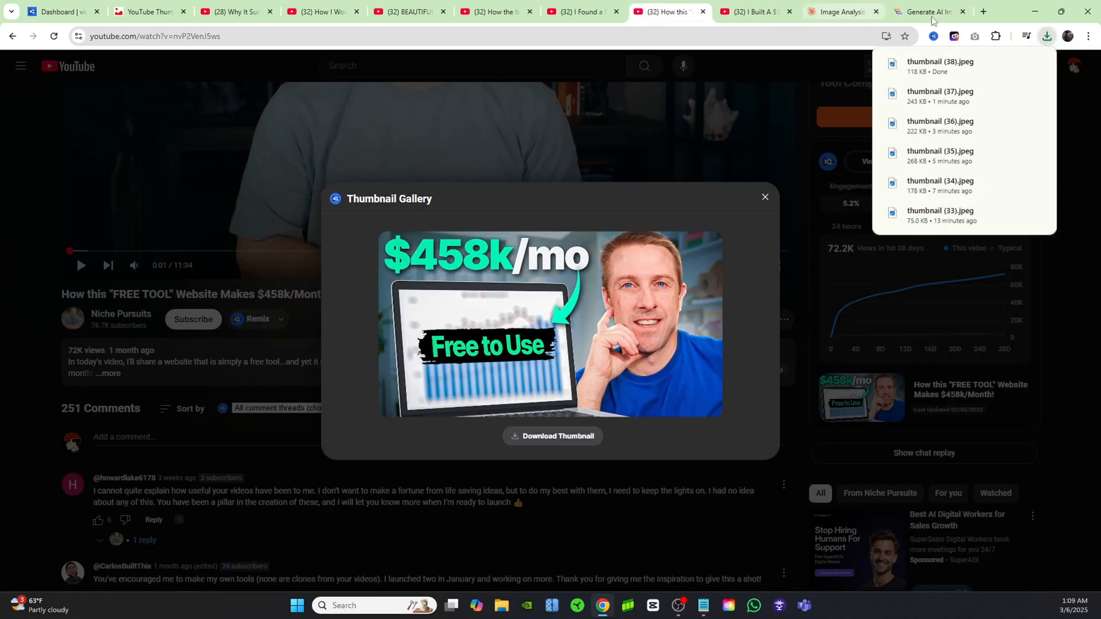
pyautogui.click(842, 12)
pyautogui.click(757, 558)
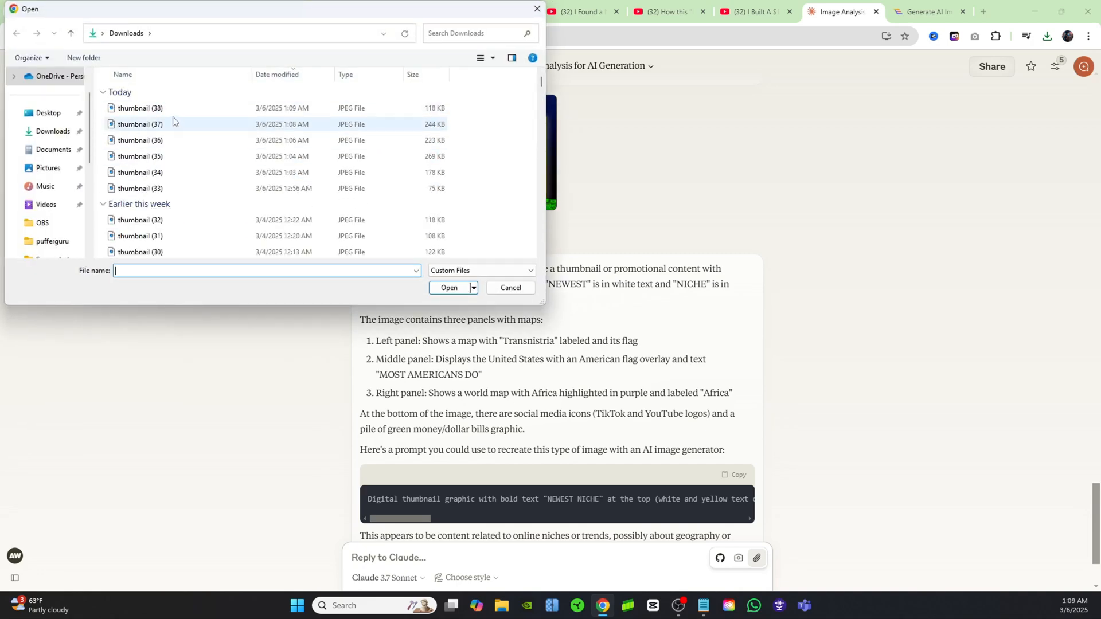
pyautogui.click(168, 109)
pyautogui.click(441, 289)
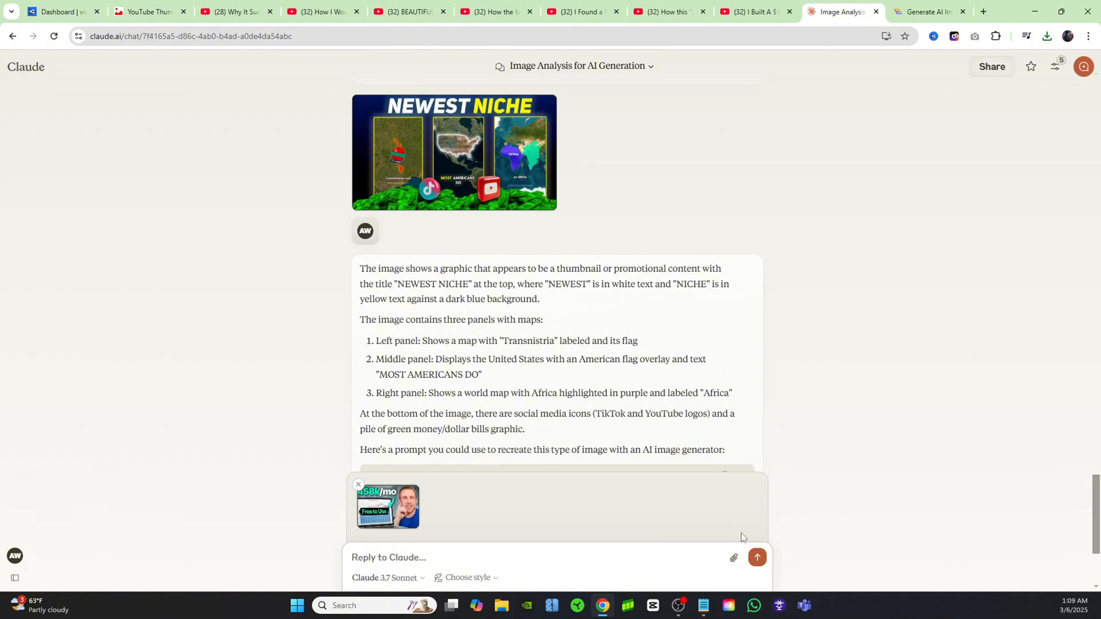
pyautogui.click(757, 558)
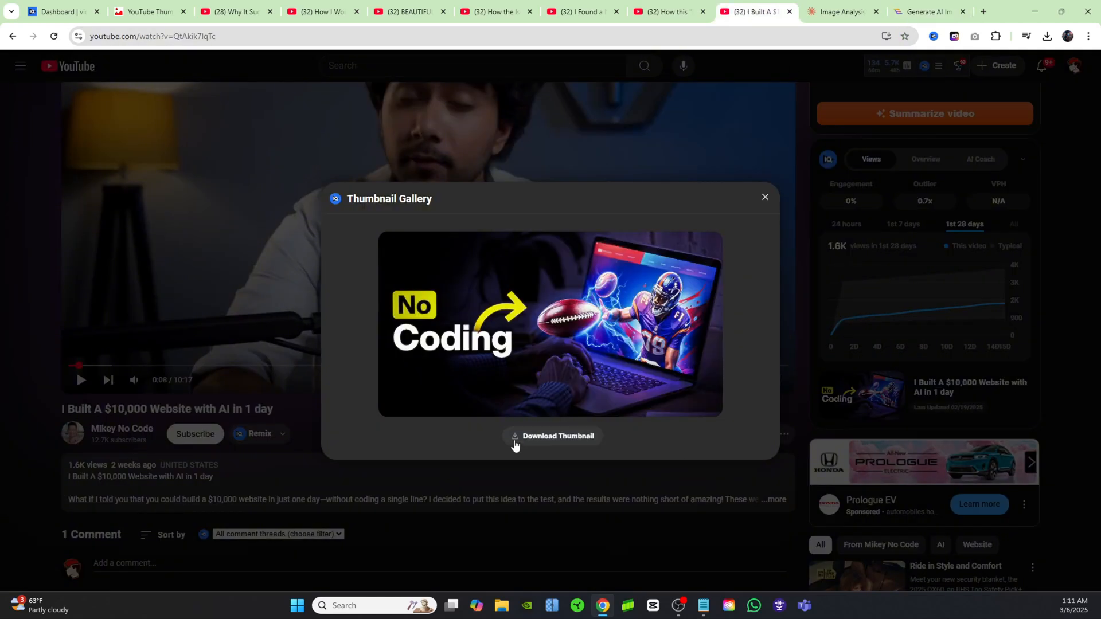
# - Download the "No Coding" thumbnail of "I Built A $10,000 Website with AI in 1 day" and send it to the Claude chat
pyautogui.click(558, 440)
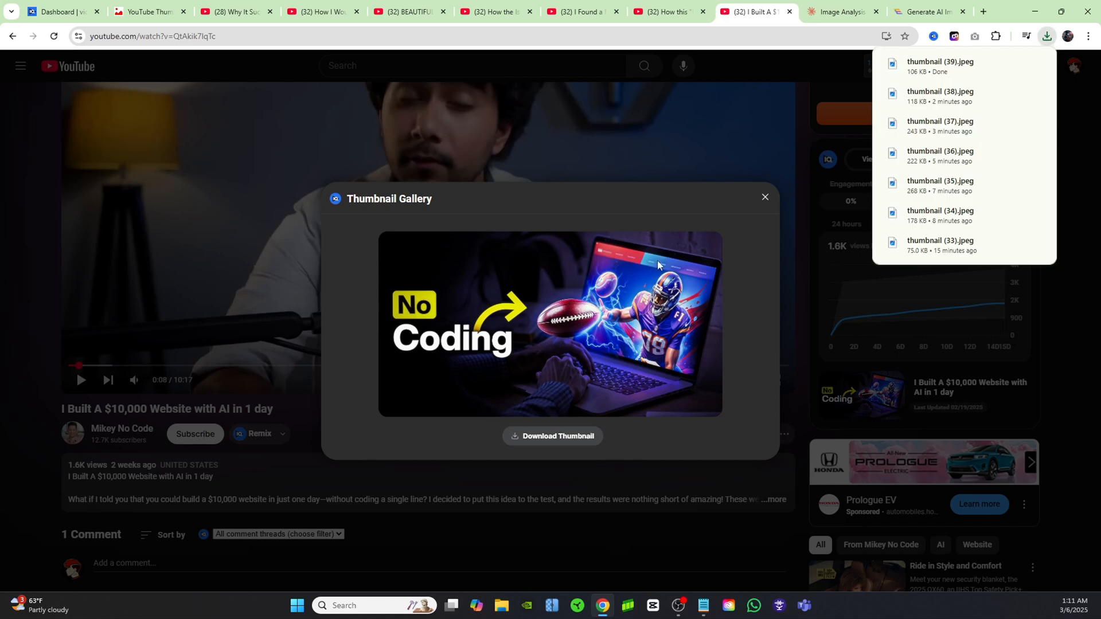
pyautogui.click(842, 11)
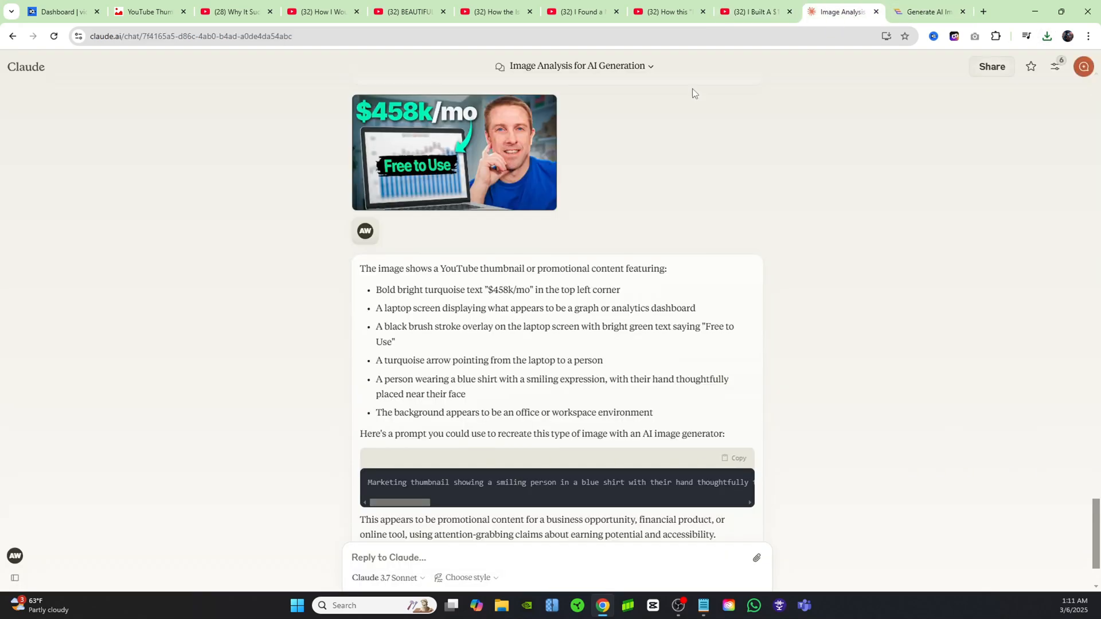
pyautogui.click(758, 559)
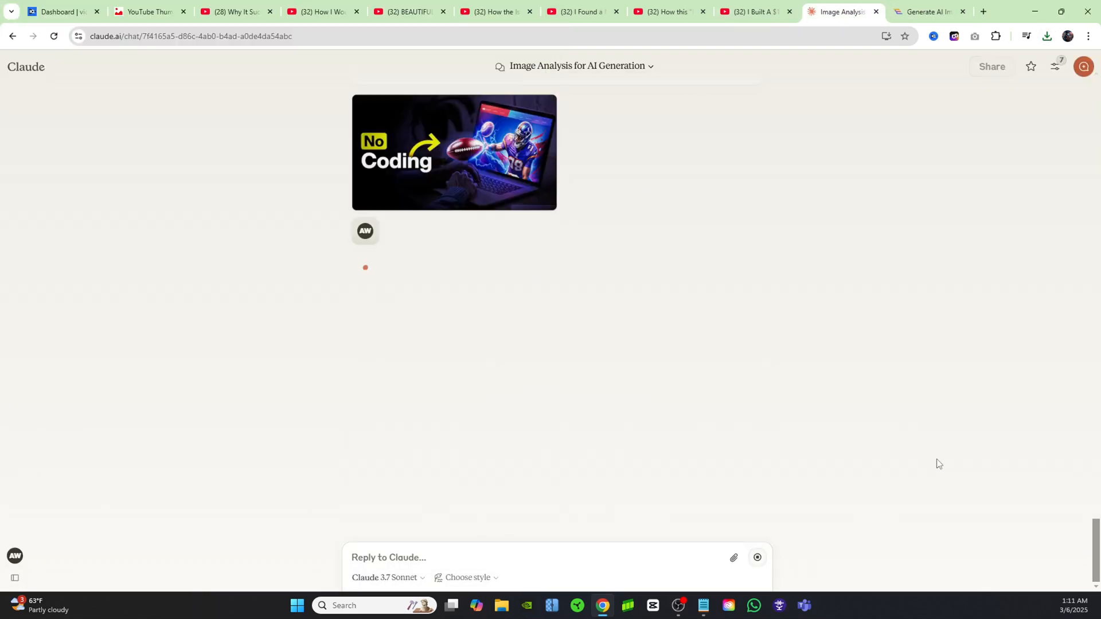
# - Switch to AIEASE and view both generated "No Coding" laptop images enlarged, one after the other
pyautogui.hotkey('ctrl', 'Tab')
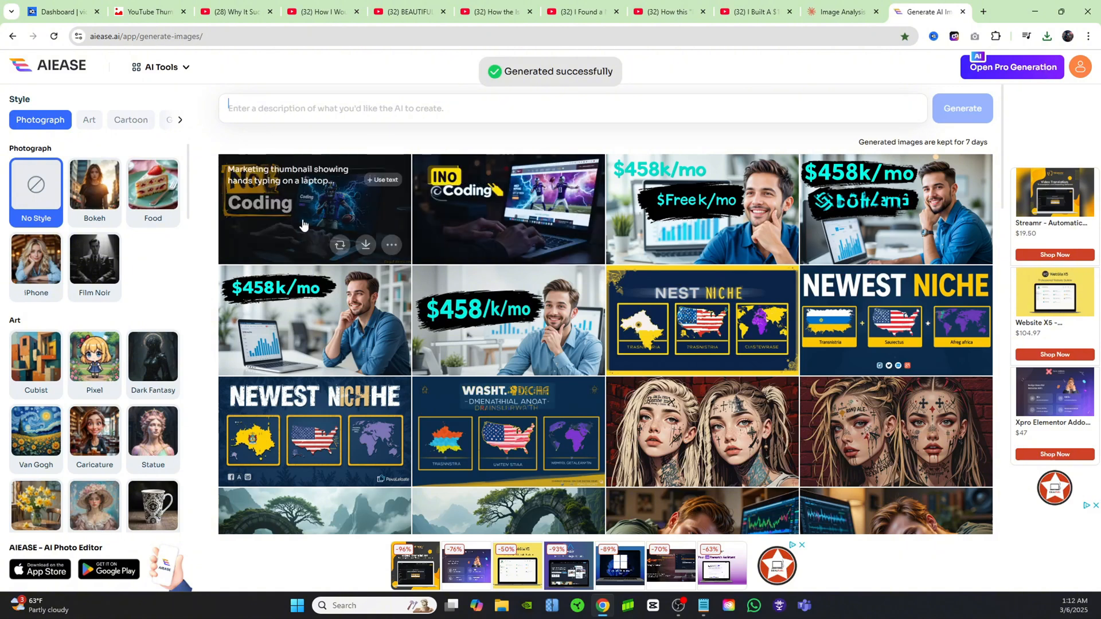
pyautogui.click(338, 218)
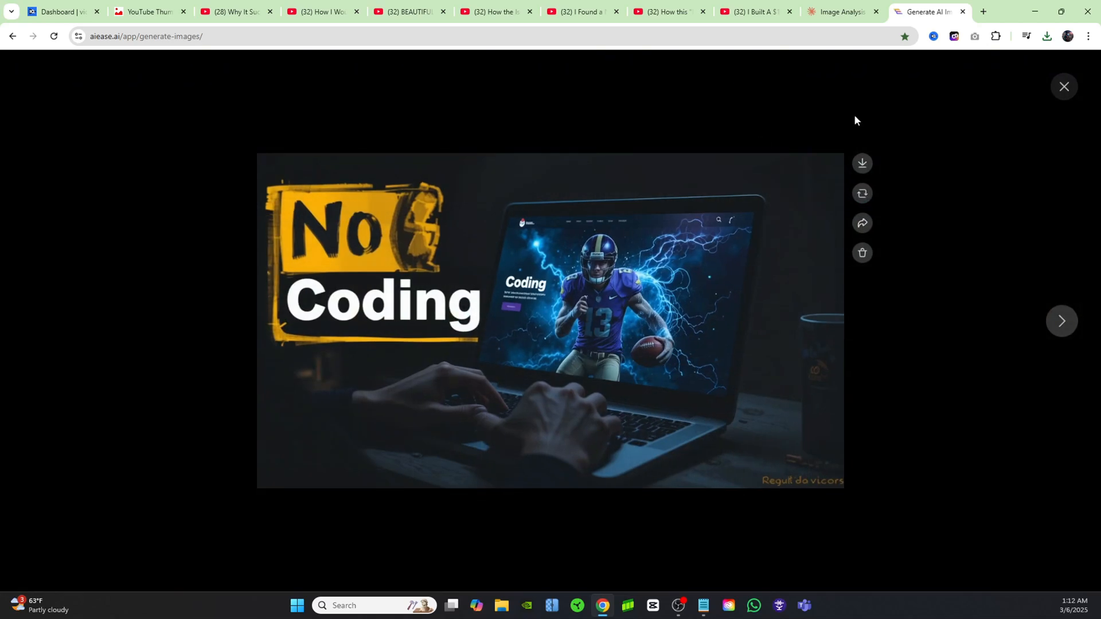
pyautogui.click(1064, 87)
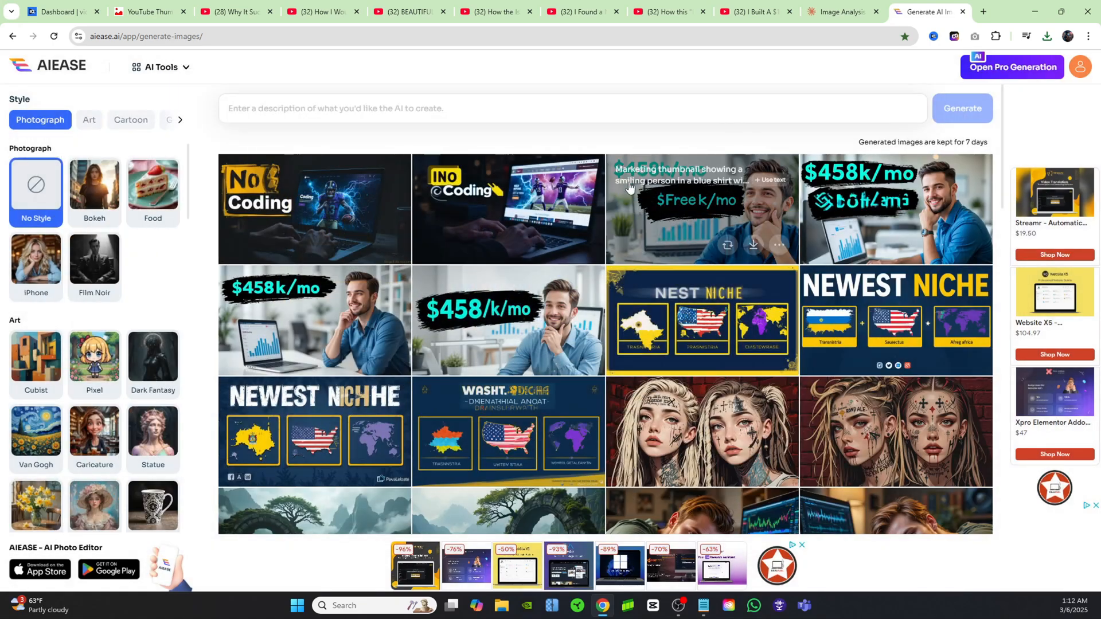
pyautogui.click(528, 200)
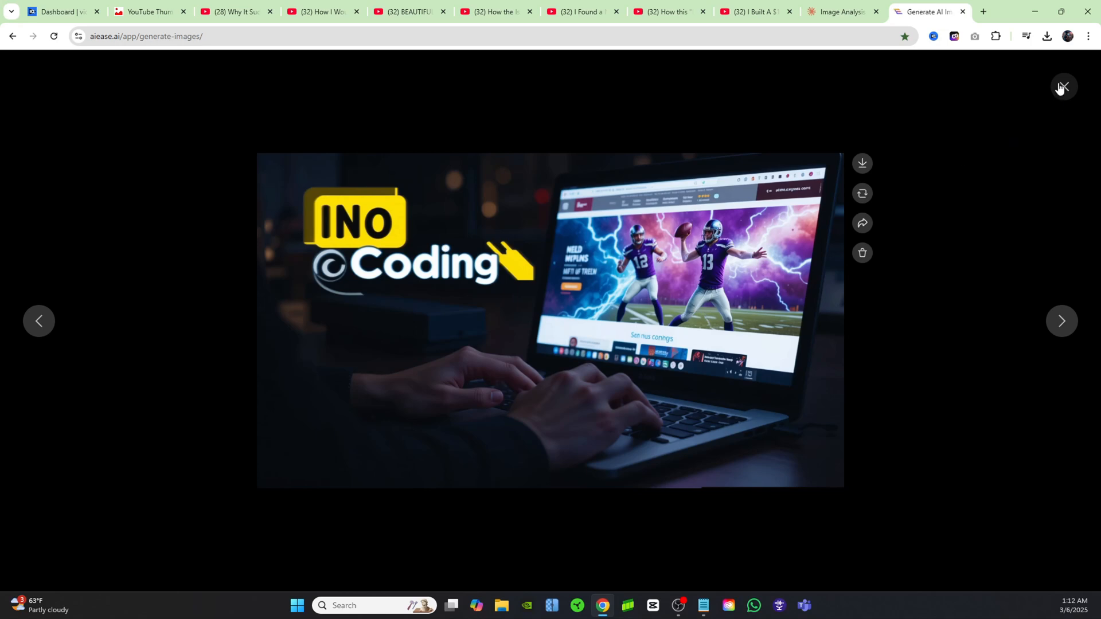
pyautogui.click(1064, 86)
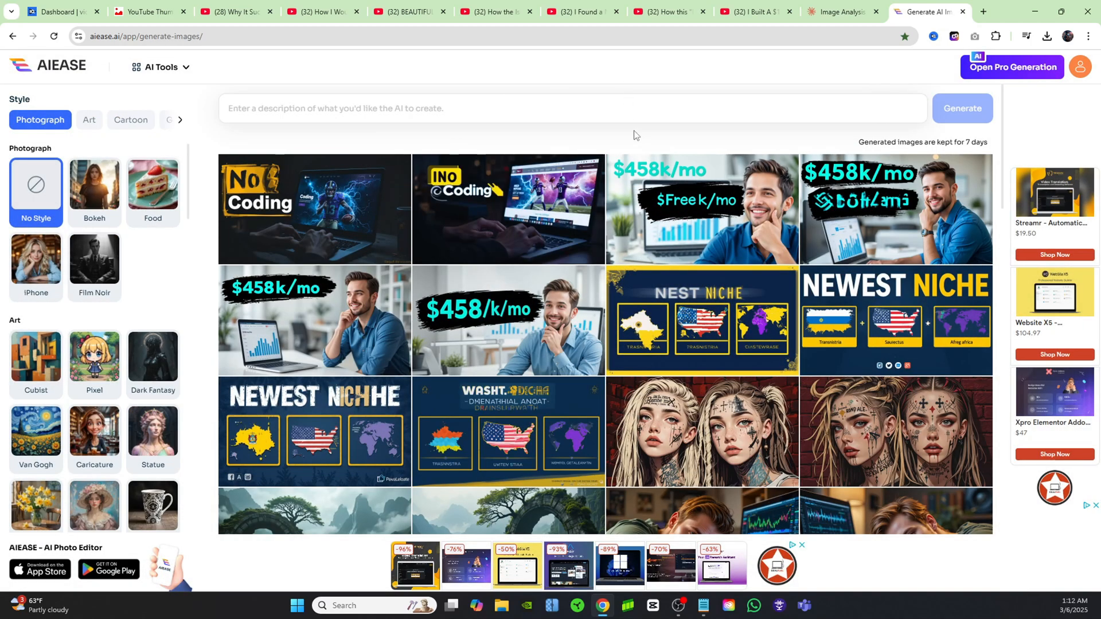